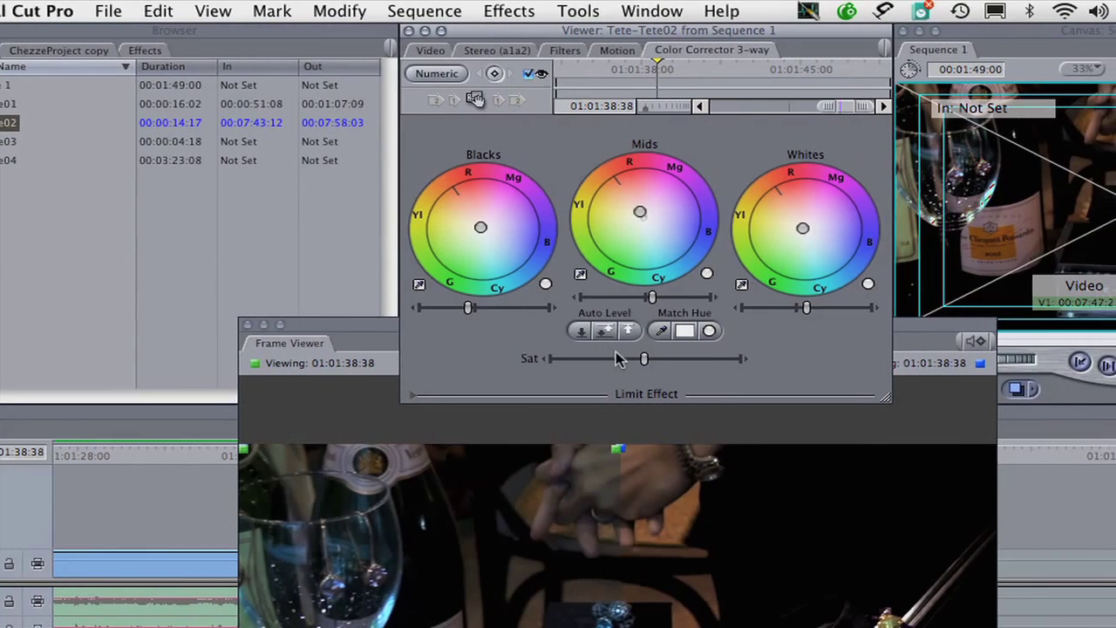
Raise the clip's saturation slightly in the Color Corrector 3-way filter and close the Frame Viewer
left_click_drag(645, 359, 654, 358)
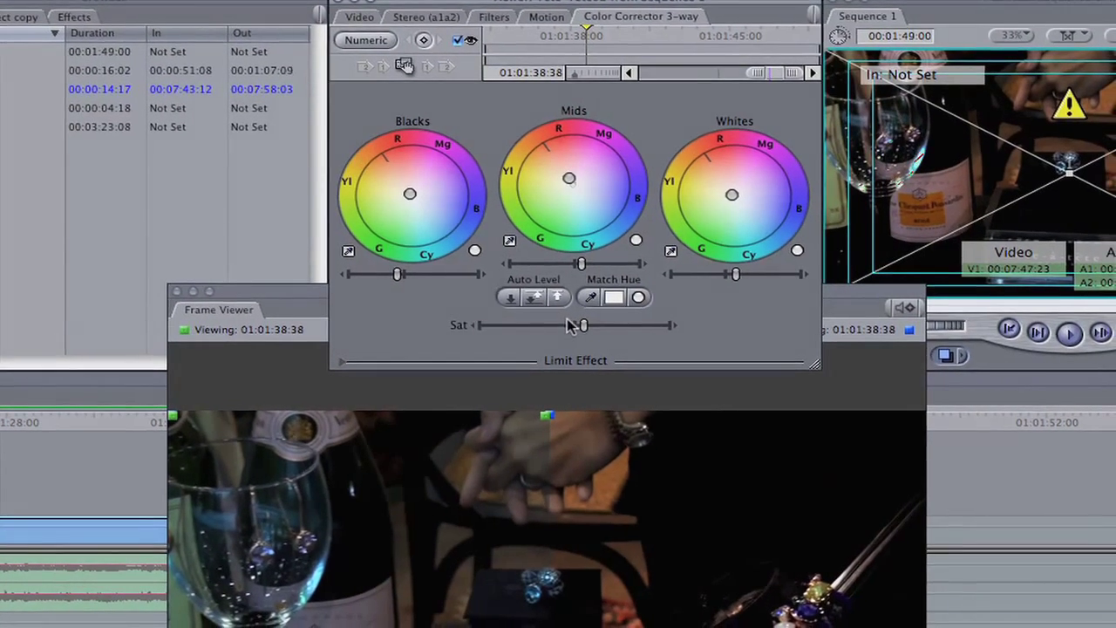
left_click_drag(580, 323, 585, 323)
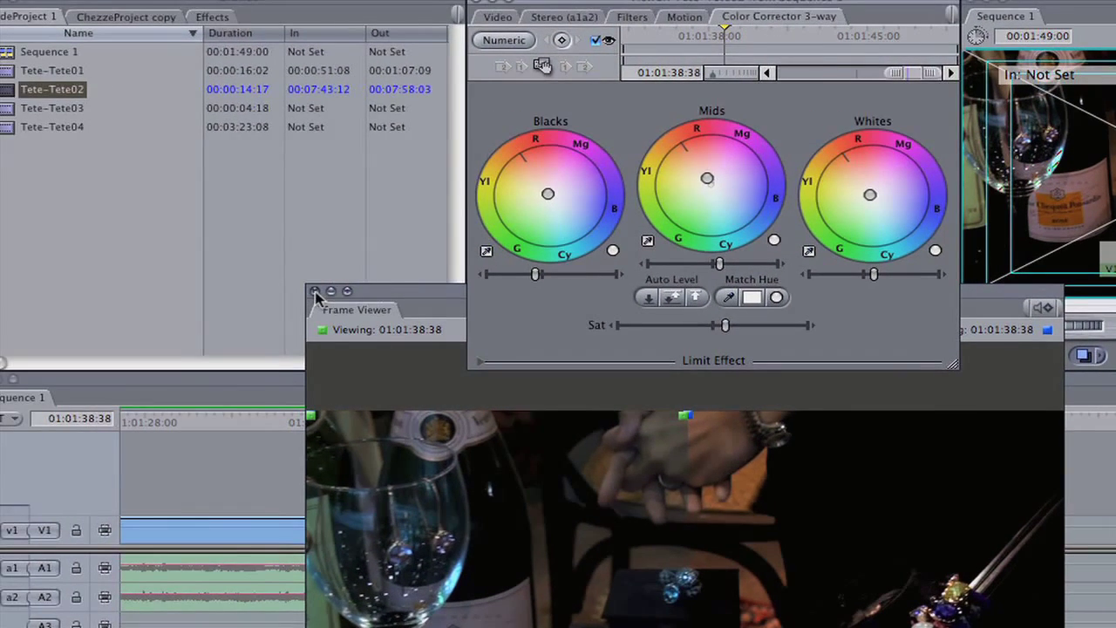
left_click(314, 291)
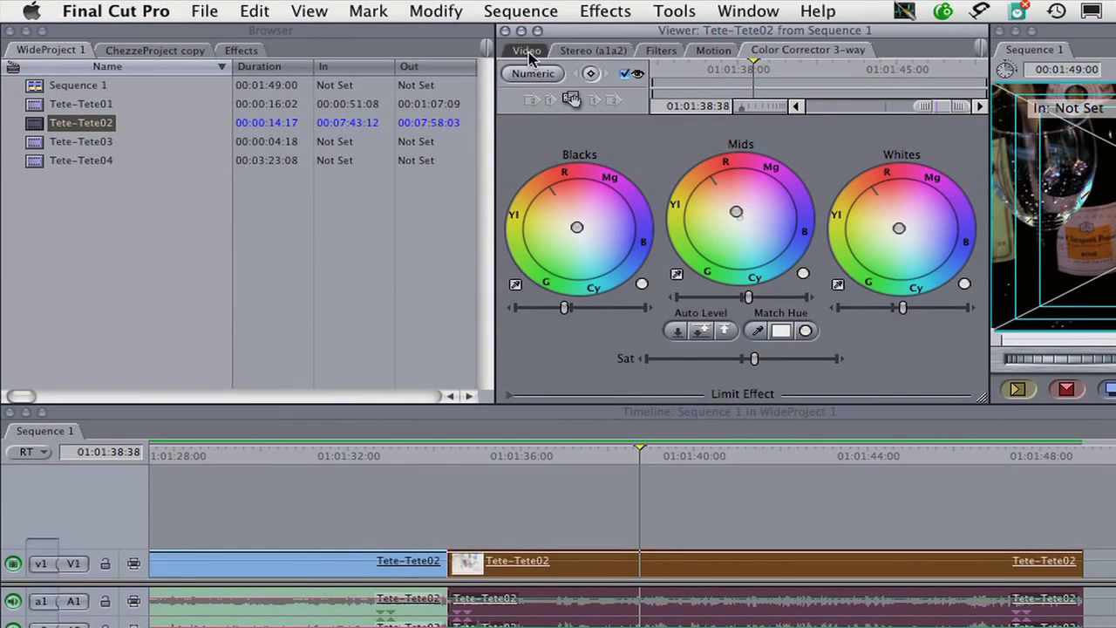
Show the source frame matching the Canvas playhead in the Viewer and turn off Show Overlays for the Canvas
left_click(527, 50)
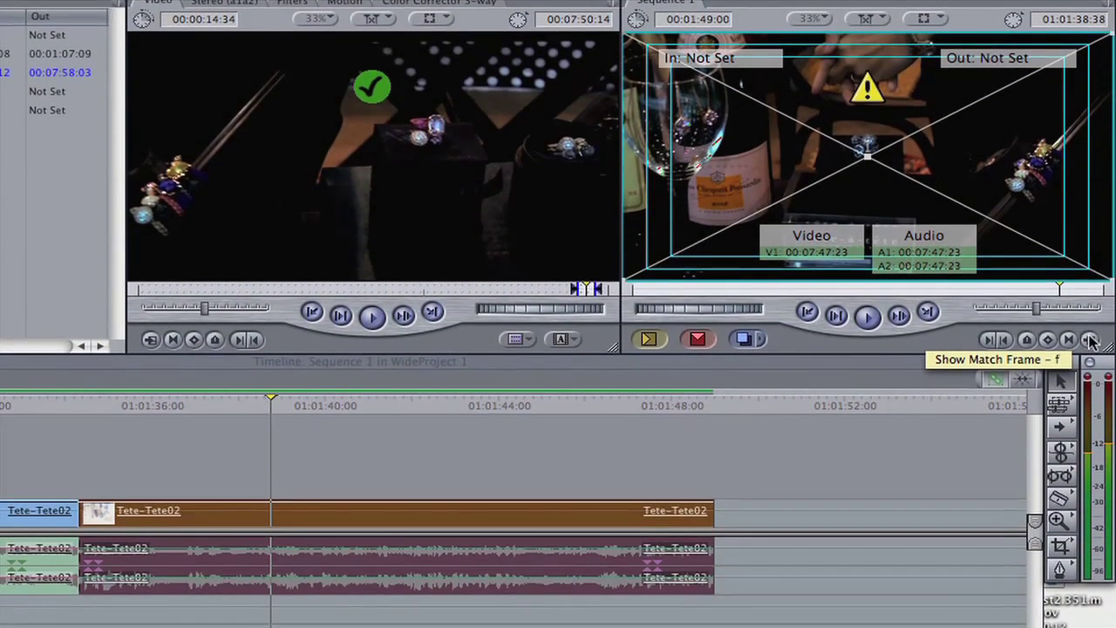
left_click(1090, 356)
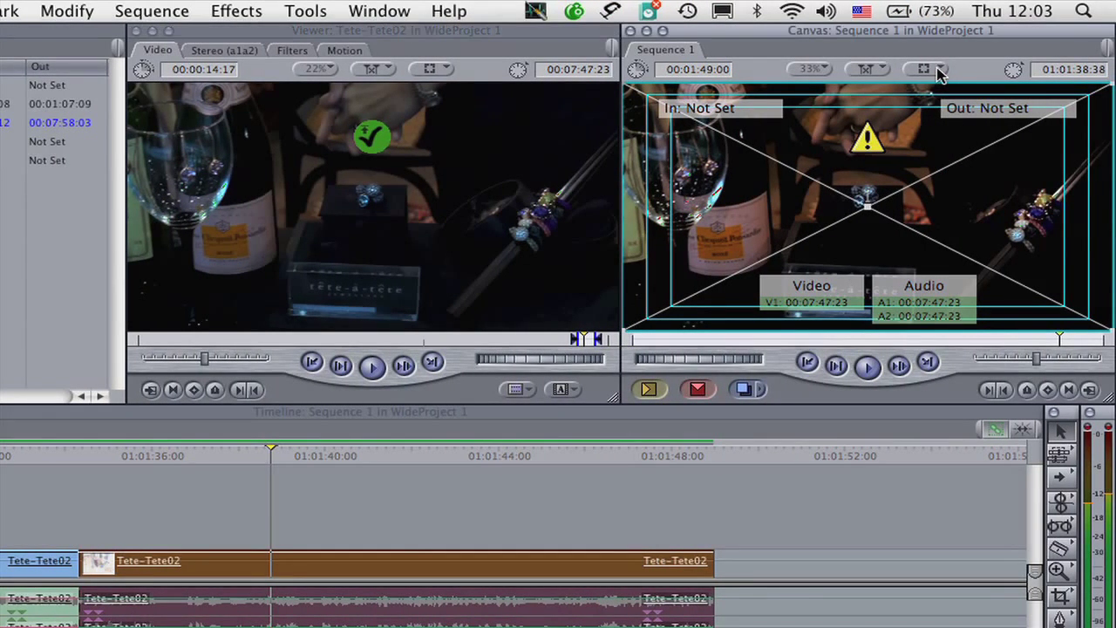
left_click(938, 74)
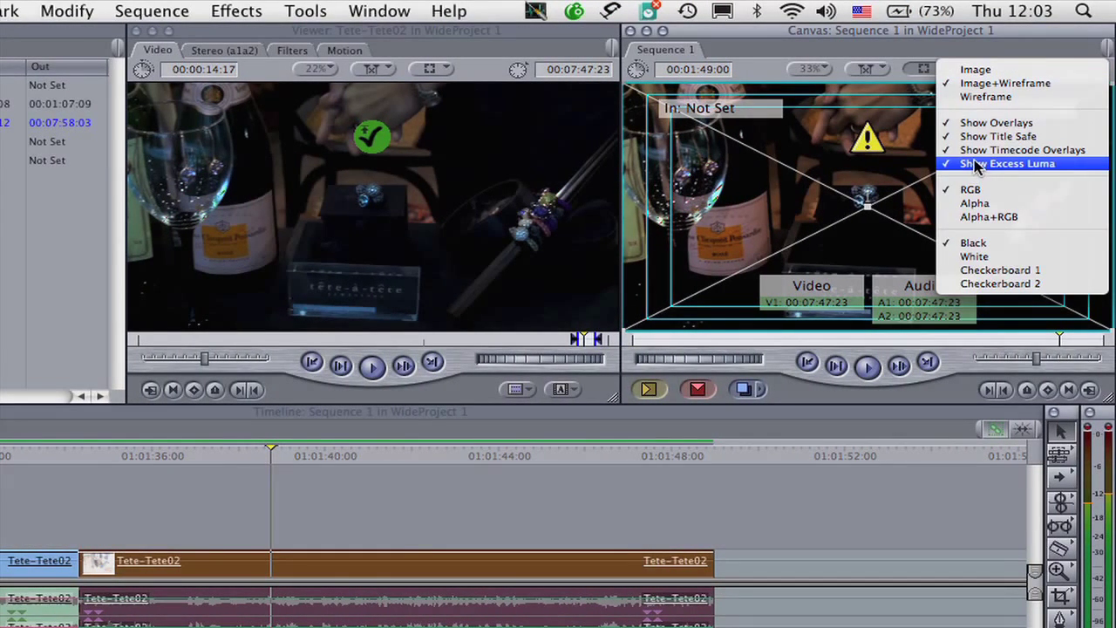
left_click(970, 123)
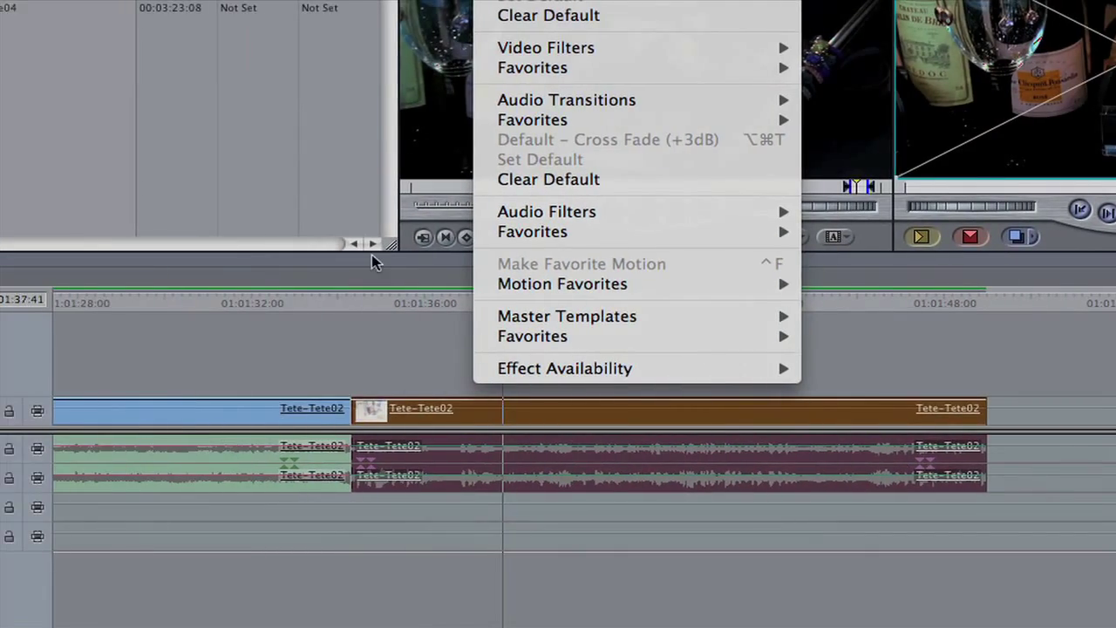
Place the playhead at 01:01:40:14 and apply the Widescreen matte video filter to the second Tete-Tete02 clip
left_click(114, 321)
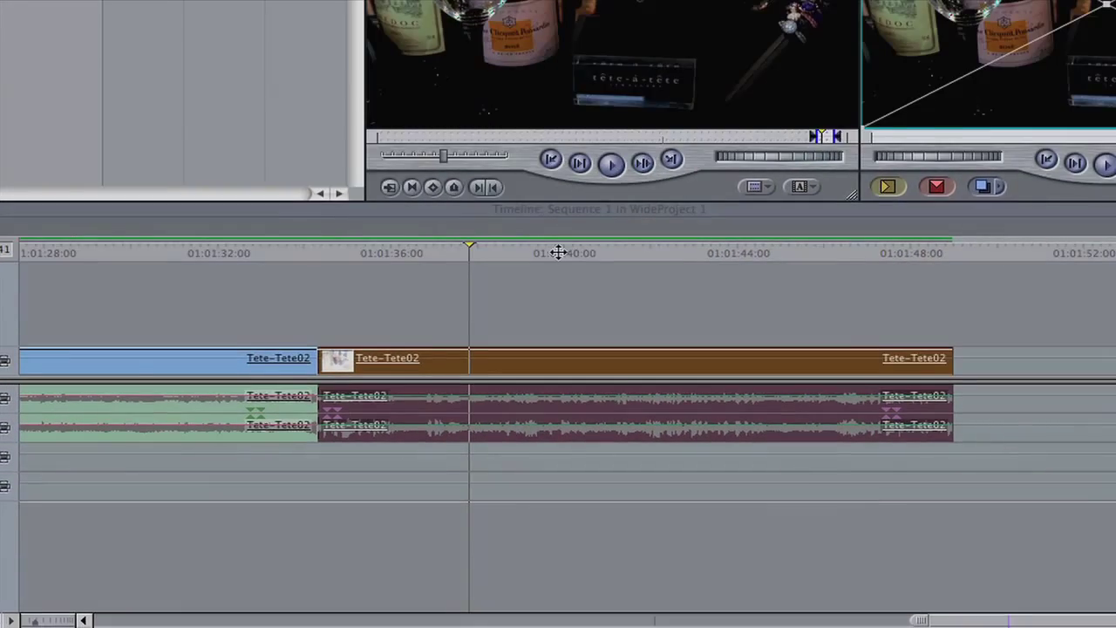
left_click(633, 256)
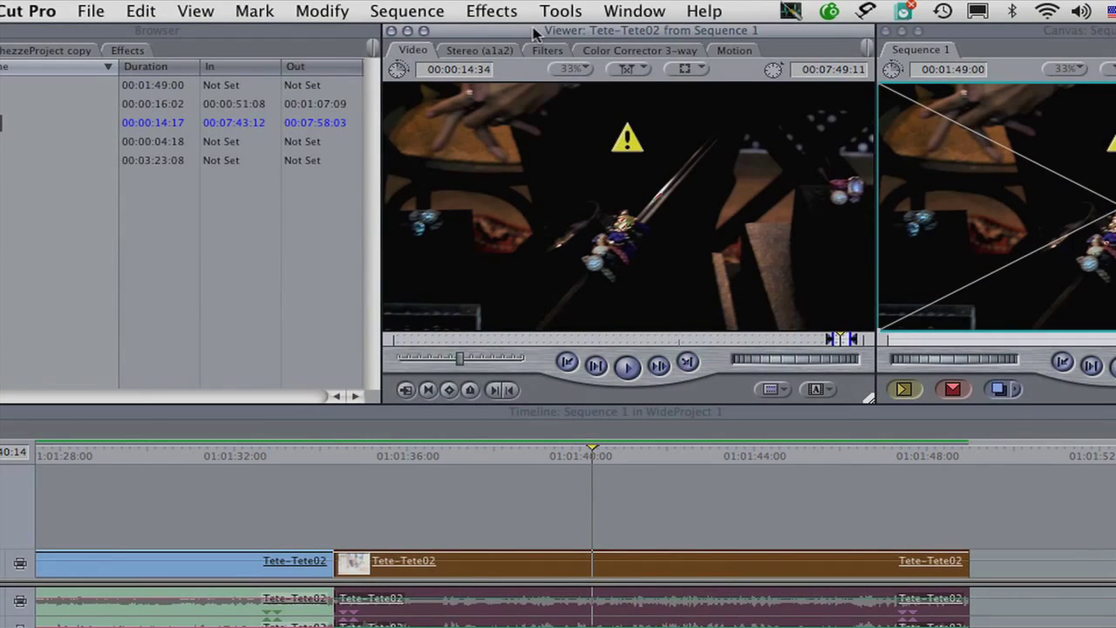
left_click(524, 13)
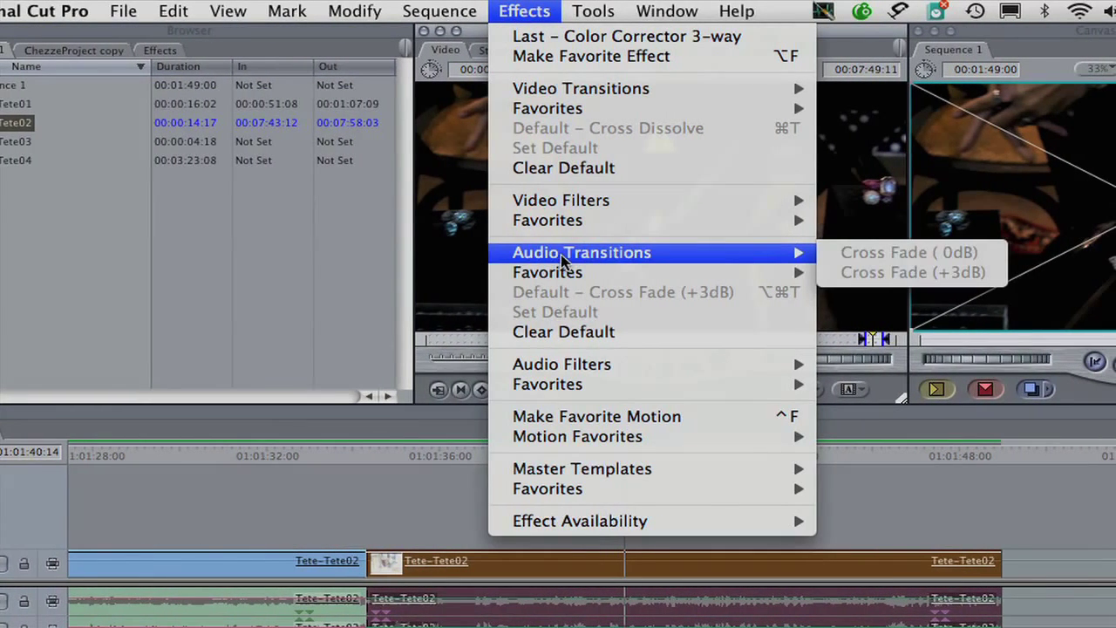
mouse_move(502, 200)
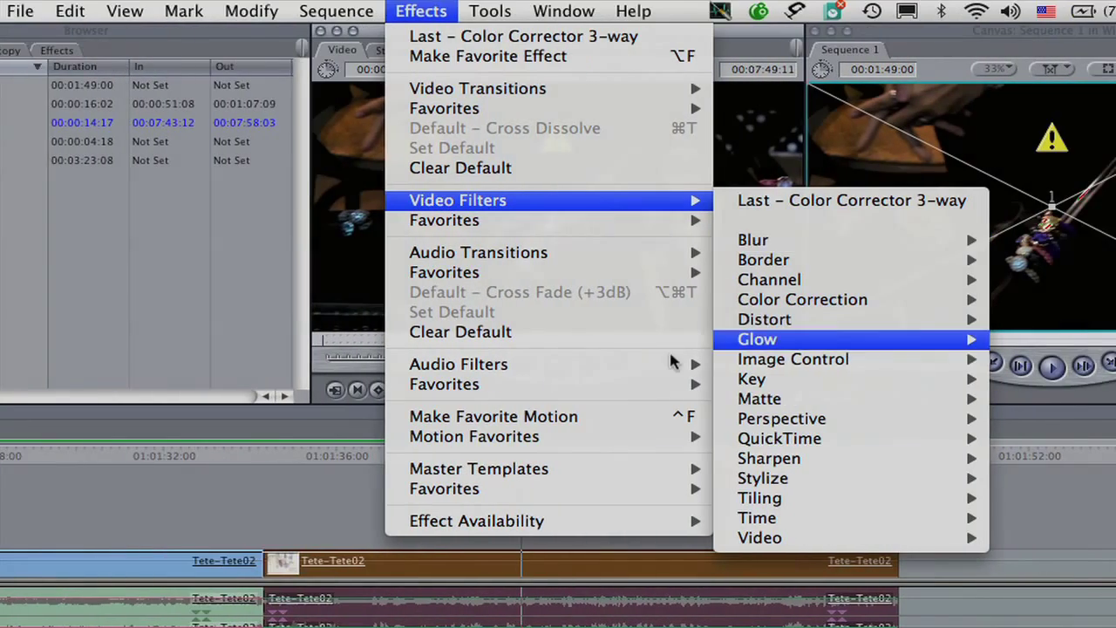
mouse_move(855, 399)
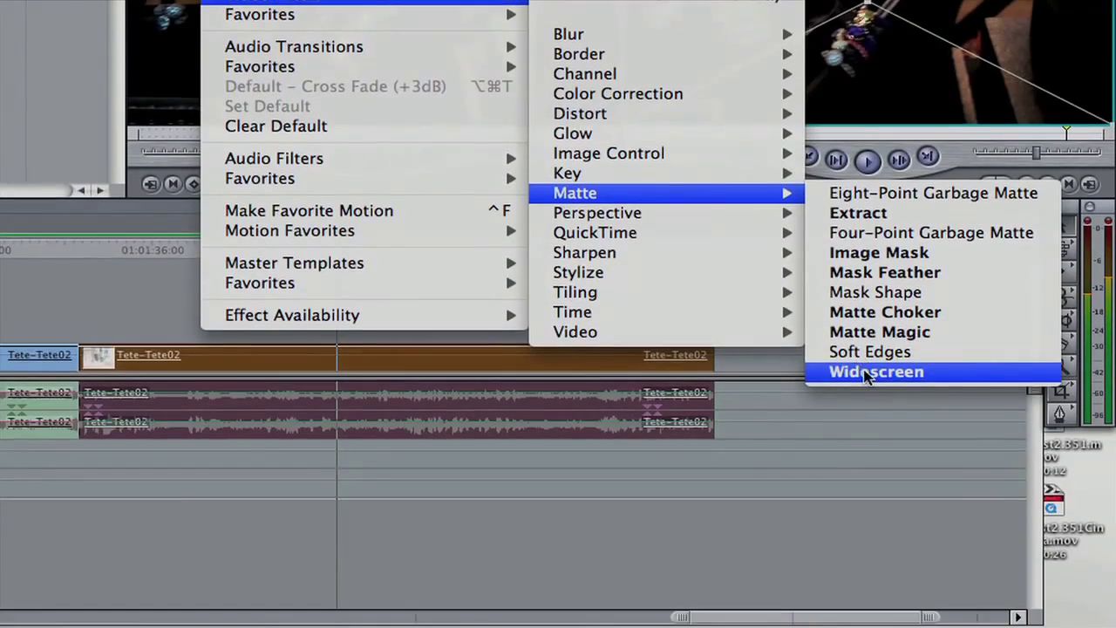
left_click(869, 535)
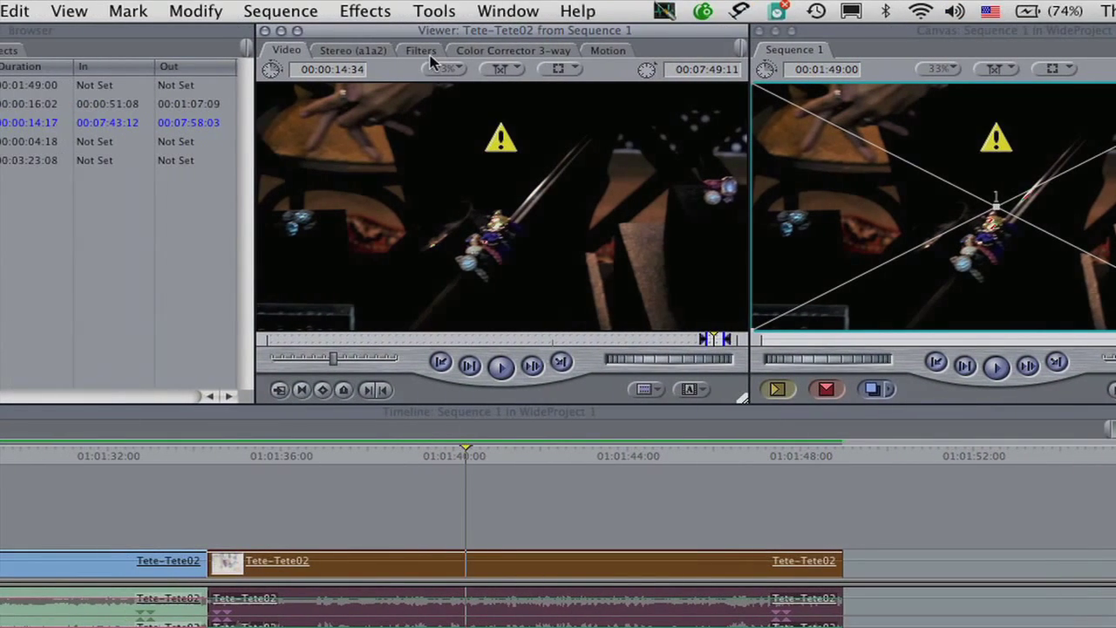
Set the Widescreen filter's type to 2.35 : 1
left_click(420, 50)
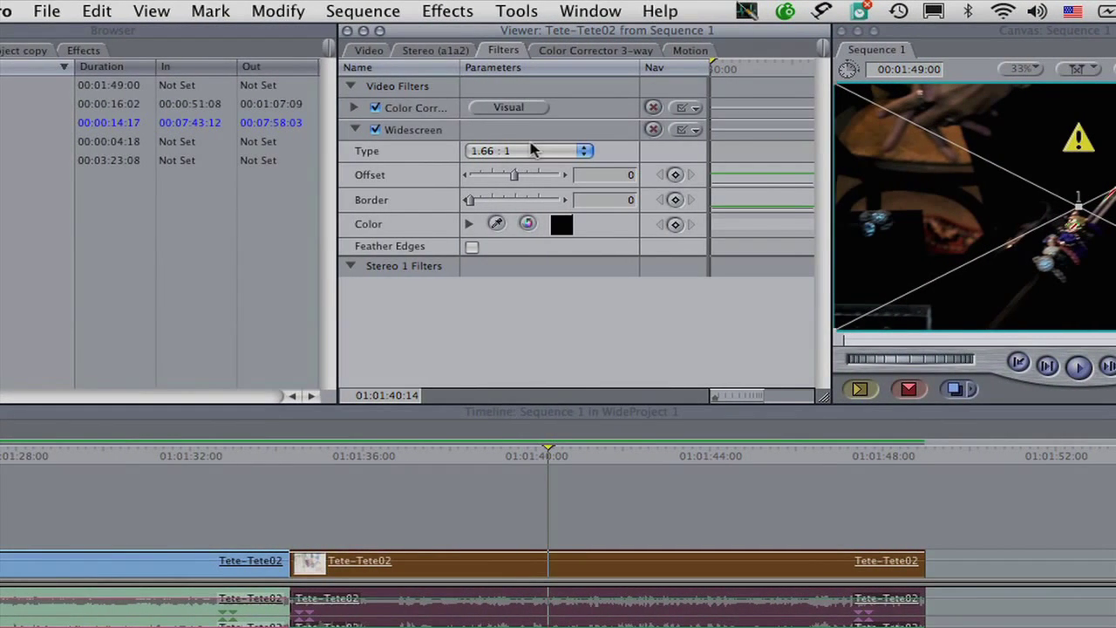
left_click(568, 153)
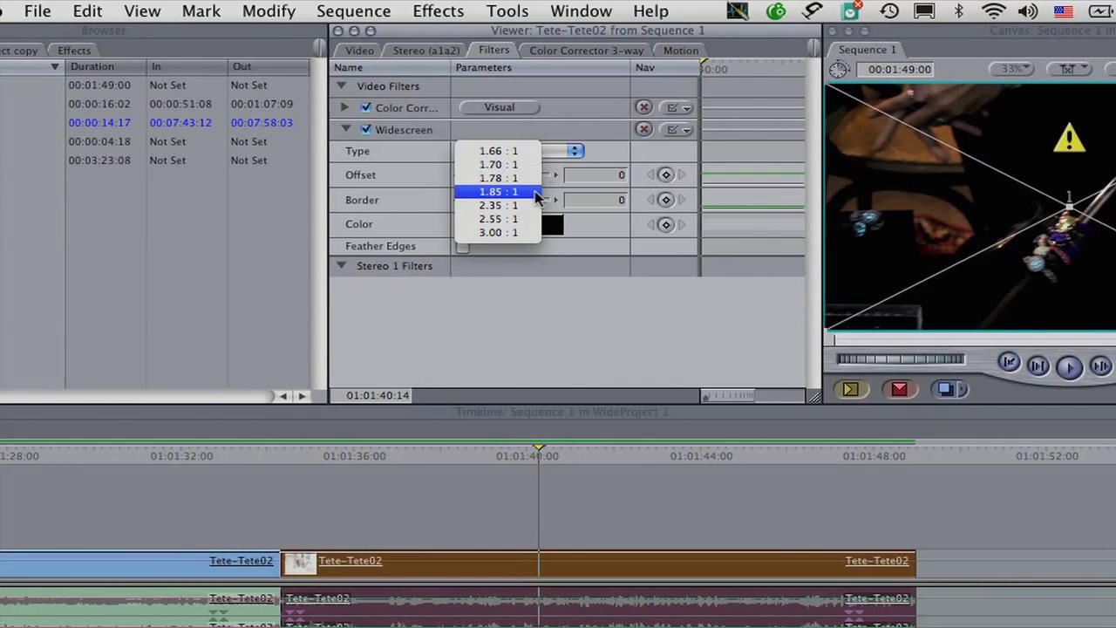
left_click(546, 204)
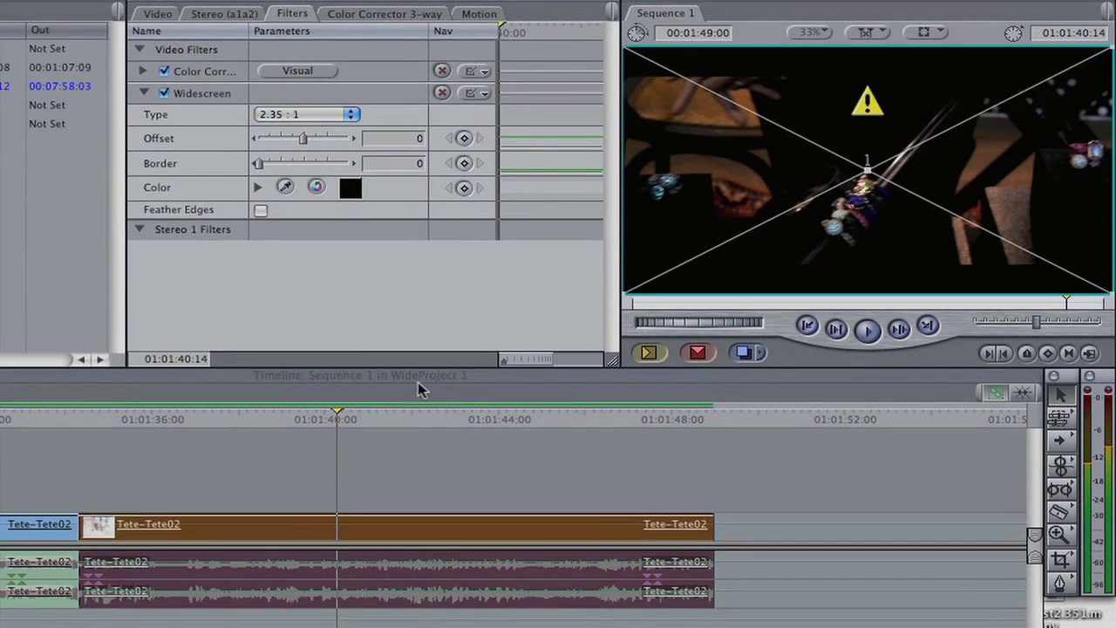
Place the playhead at about 01:01:41:10 and open the Frame Viewer
left_click(450, 417)
left_click(393, 449)
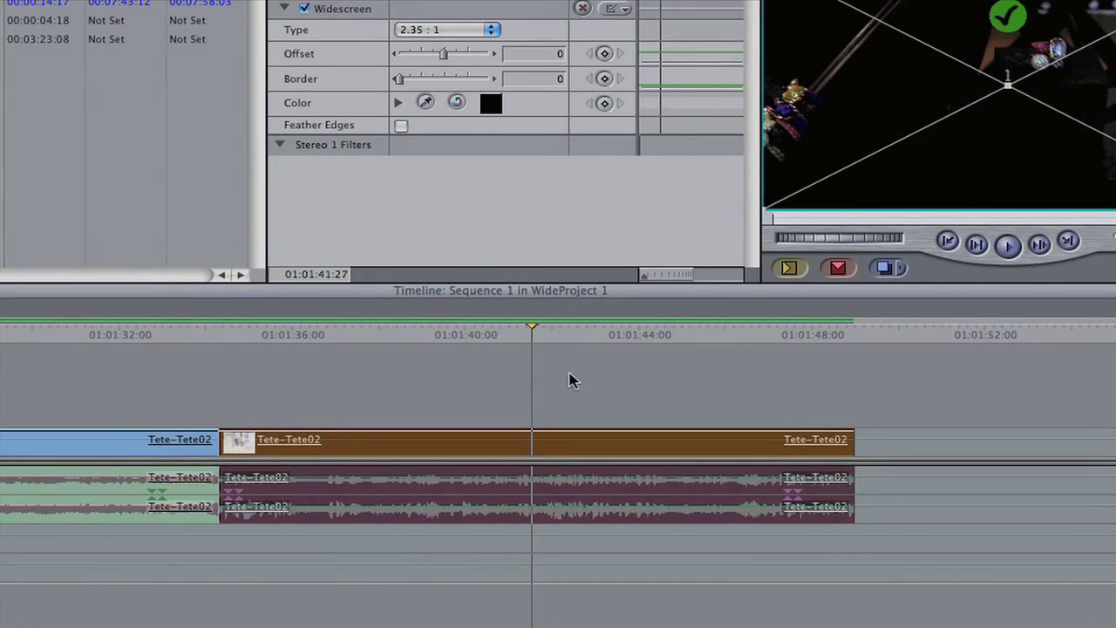
left_click(503, 339)
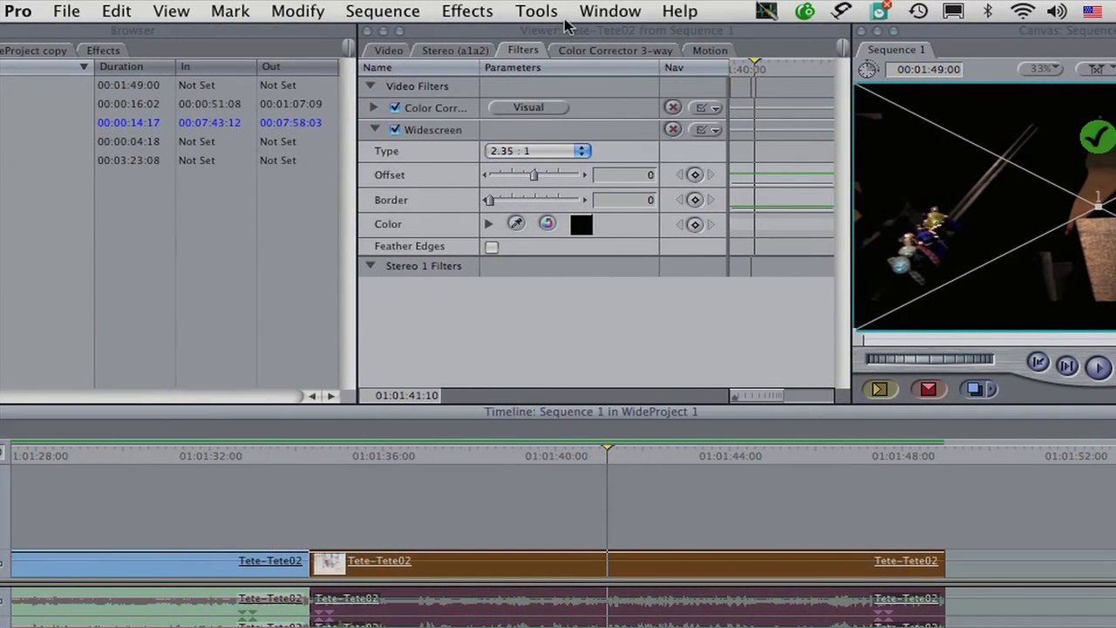
left_click(535, 10)
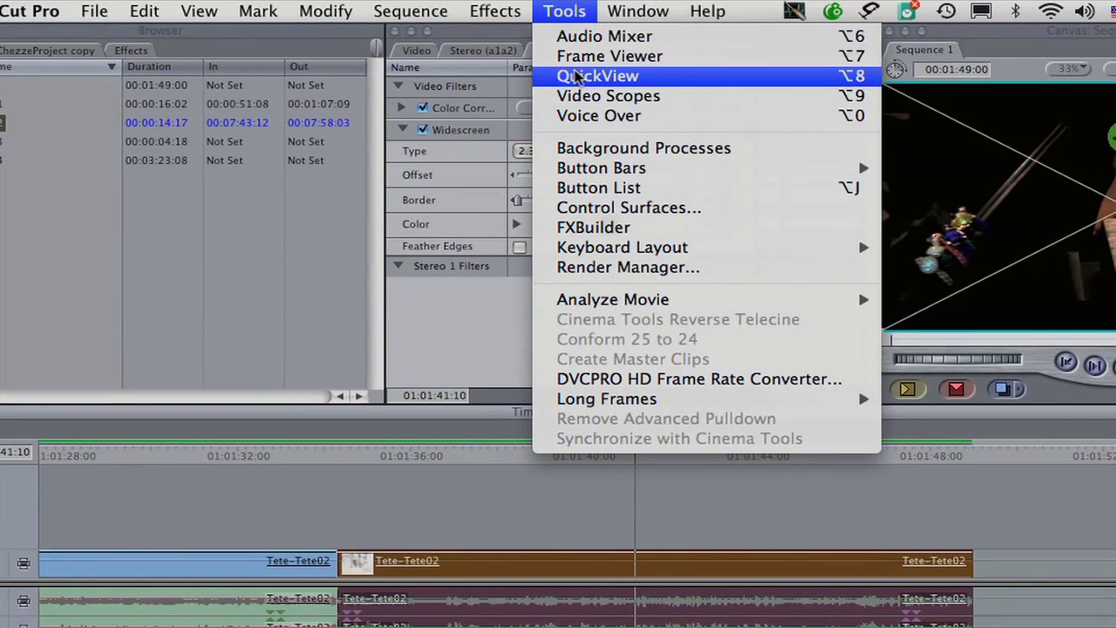
left_click(609, 55)
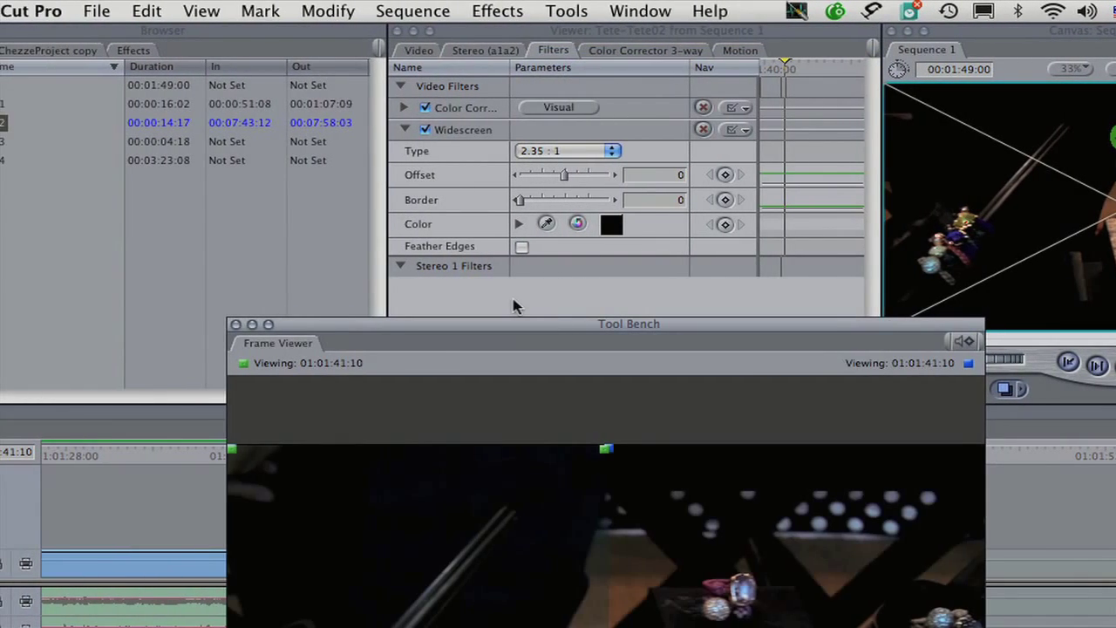
Enlarge the Frame Viewer window and reposition it so the Widescreen settings and the Canvas image remain uncovered
left_click_drag(547, 327, 490, 278)
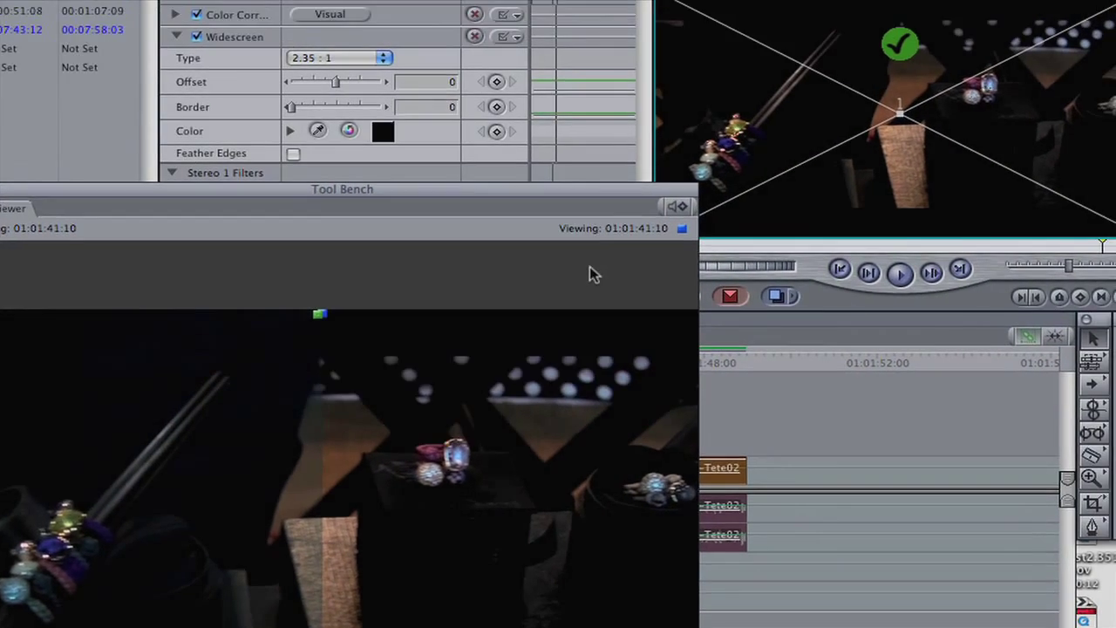
left_click_drag(757, 283, 746, 269)
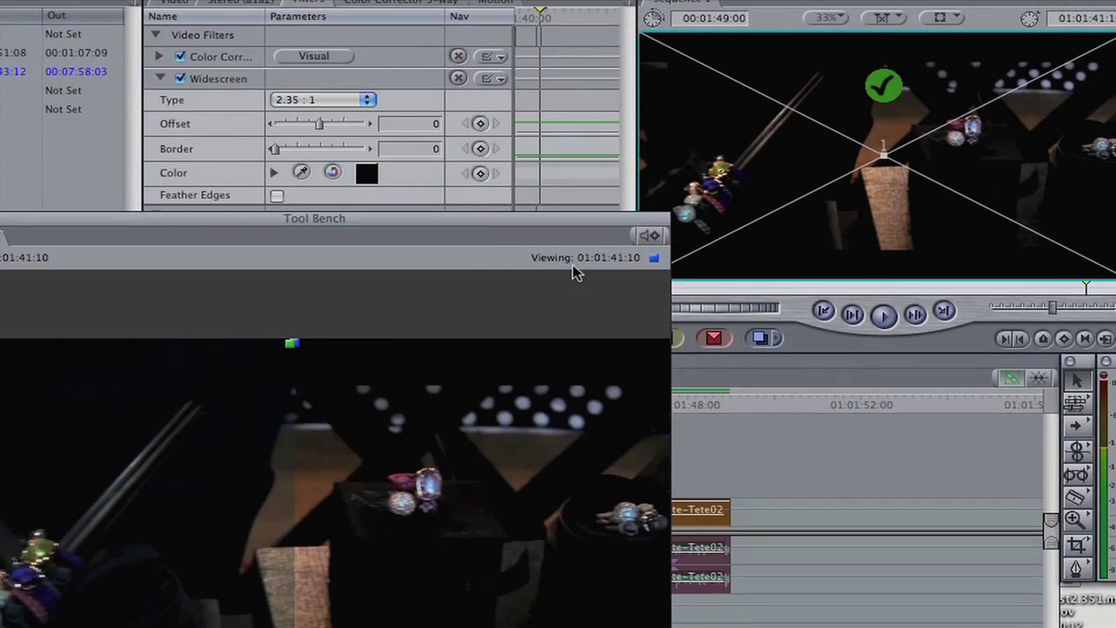
left_click_drag(573, 266, 583, 77)
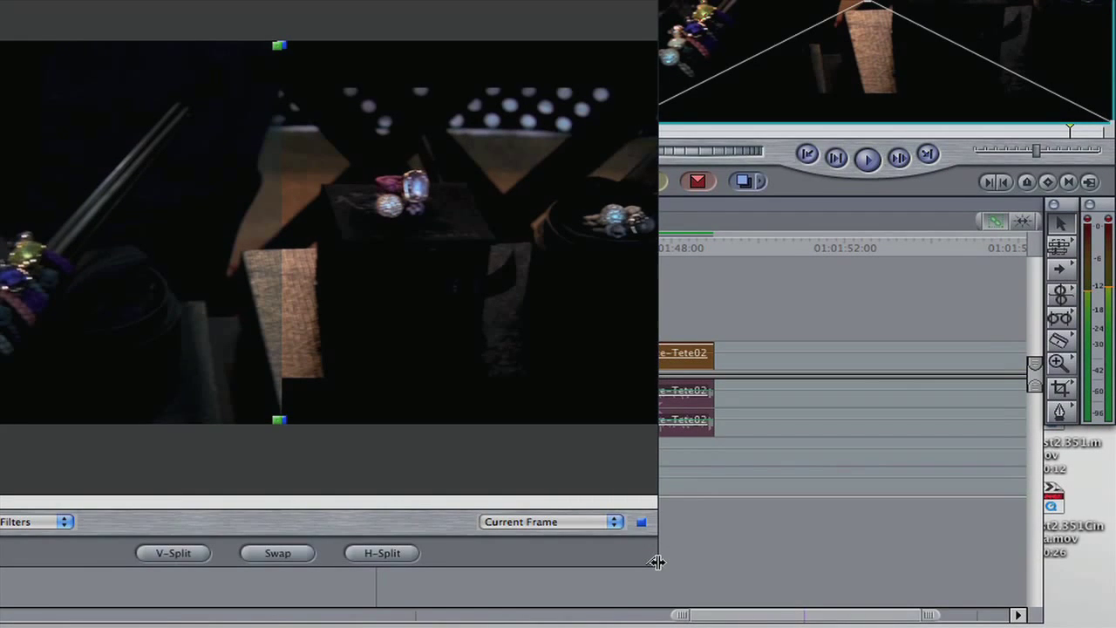
left_click_drag(657, 563, 660, 562)
left_click_drag(846, 572, 1016, 575)
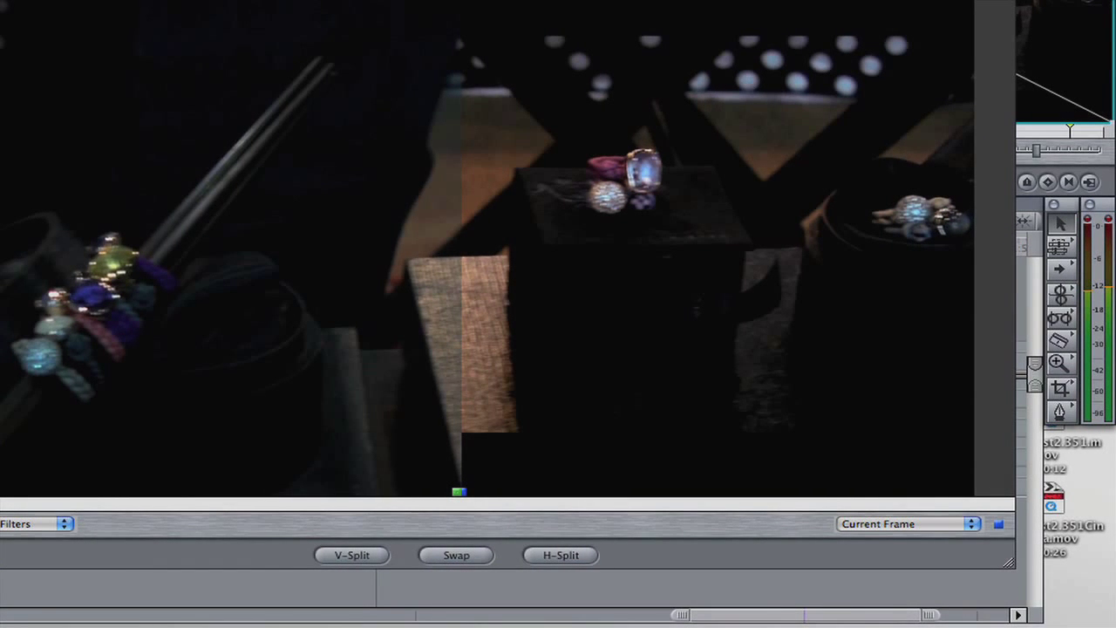
left_click_drag(724, 5, 596, 229)
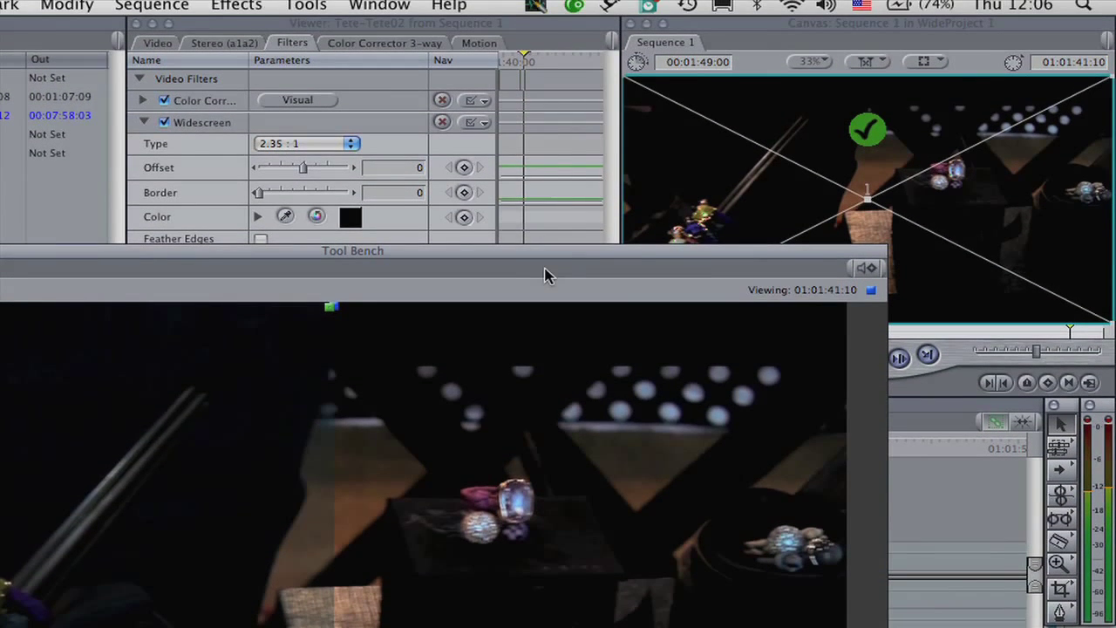
left_click_drag(544, 275, 332, 231)
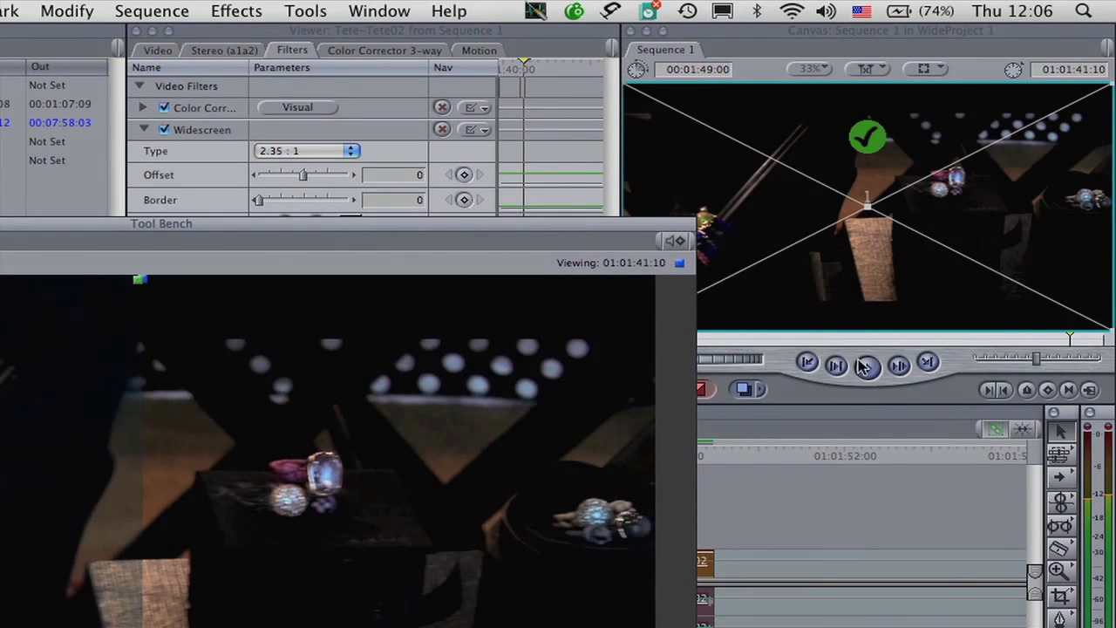
Mark the widescreen-filtered Tete-Tete02 clip's range with sequence In and Out points, and dismiss the dropped-frames warning
left_click_drag(848, 338, 877, 306)
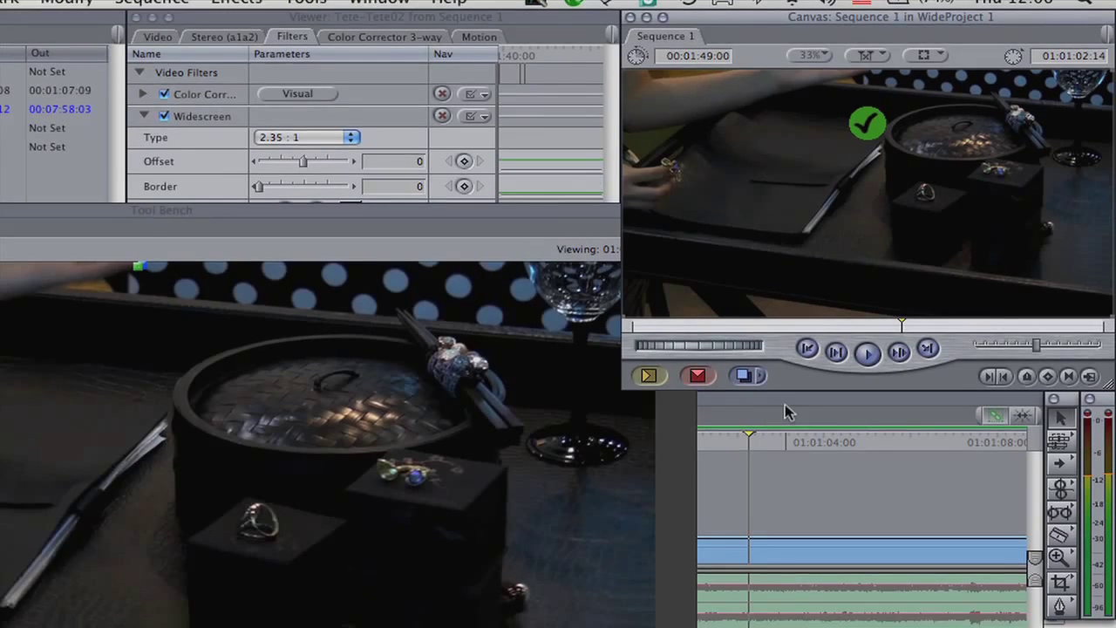
left_click(779, 448)
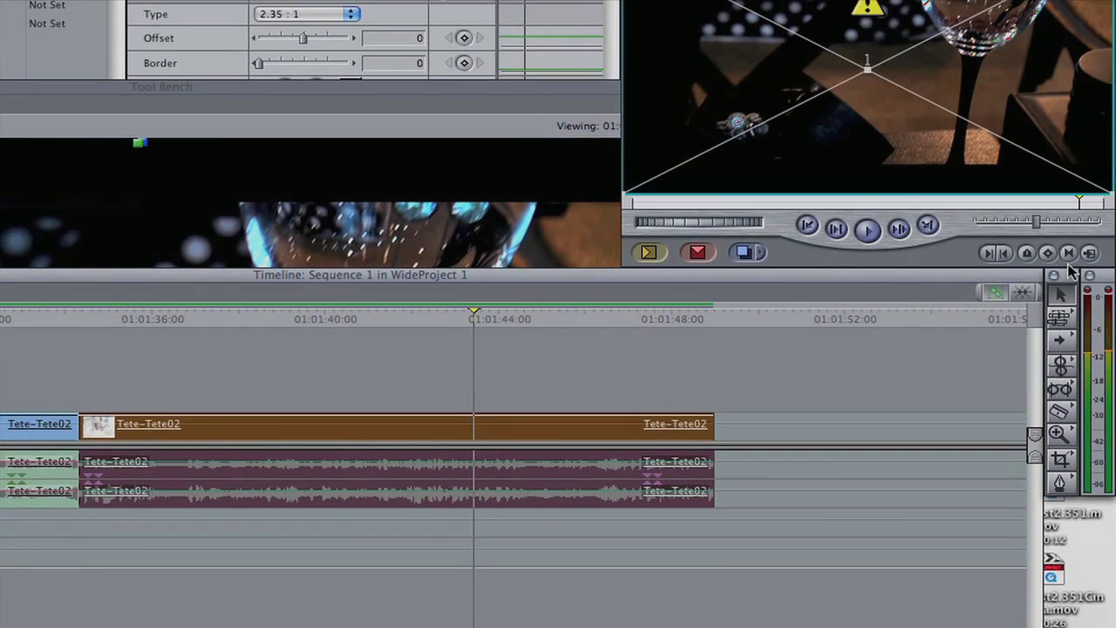
left_click(1068, 229)
left_click(1069, 263)
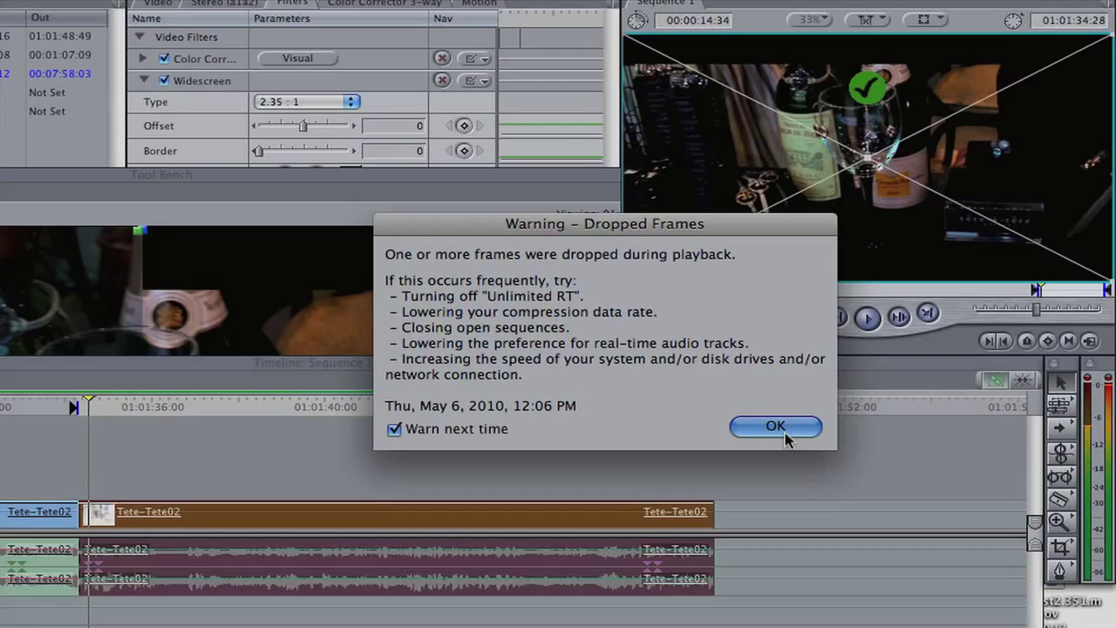
left_click(775, 426)
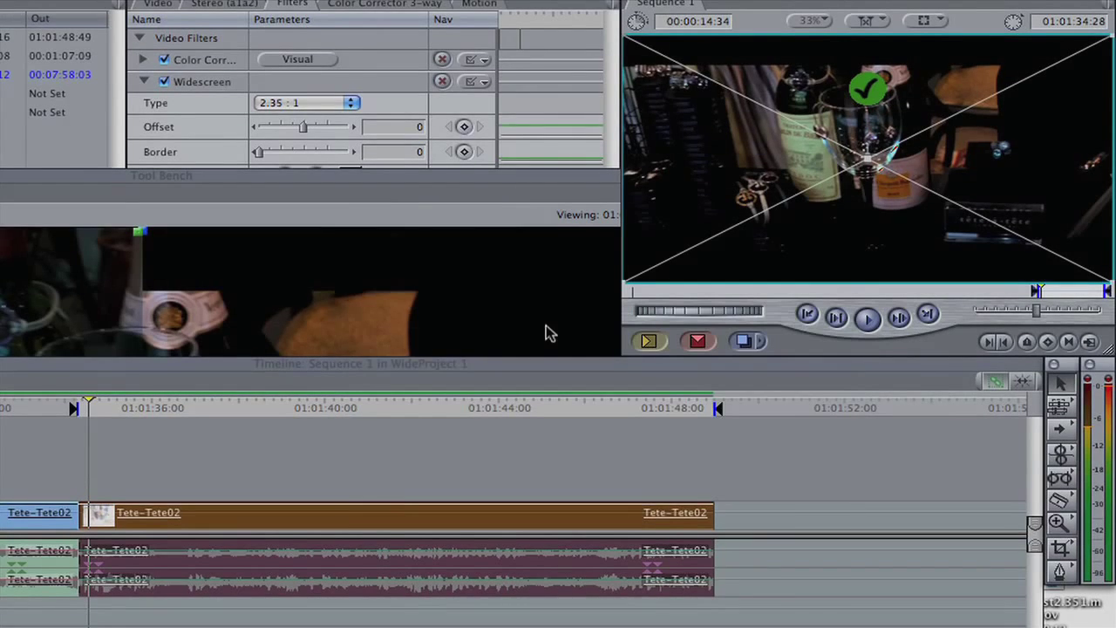
Scrub the sequence to about 01:01:40:34 and place the Frame Viewer in front, just below the Widescreen filter's Offset setting
left_click(479, 186)
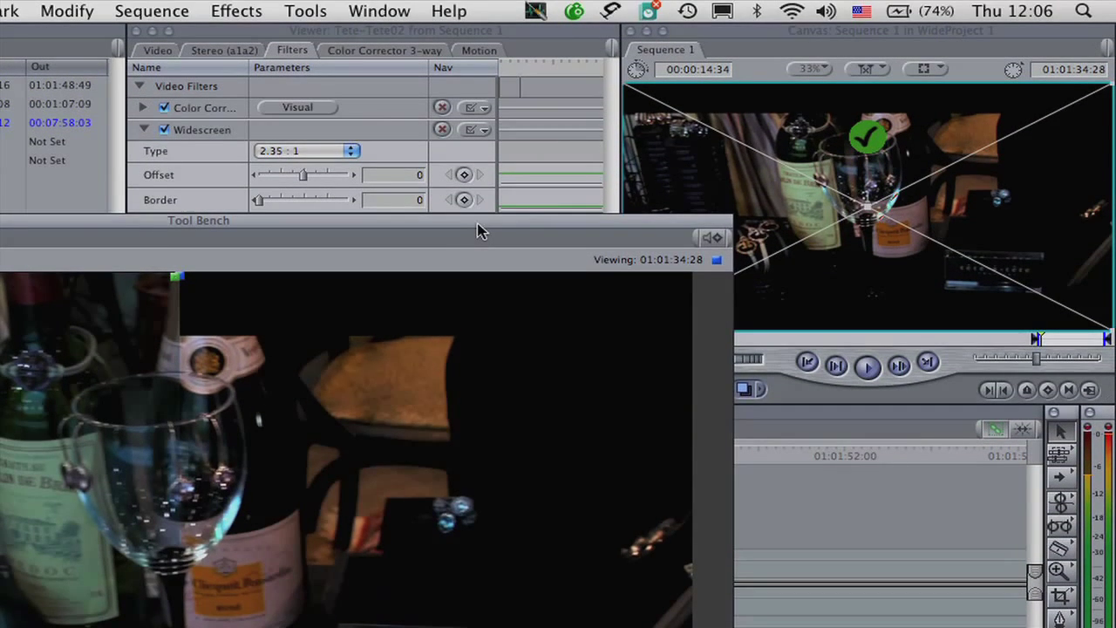
left_click_drag(479, 230, 503, 173)
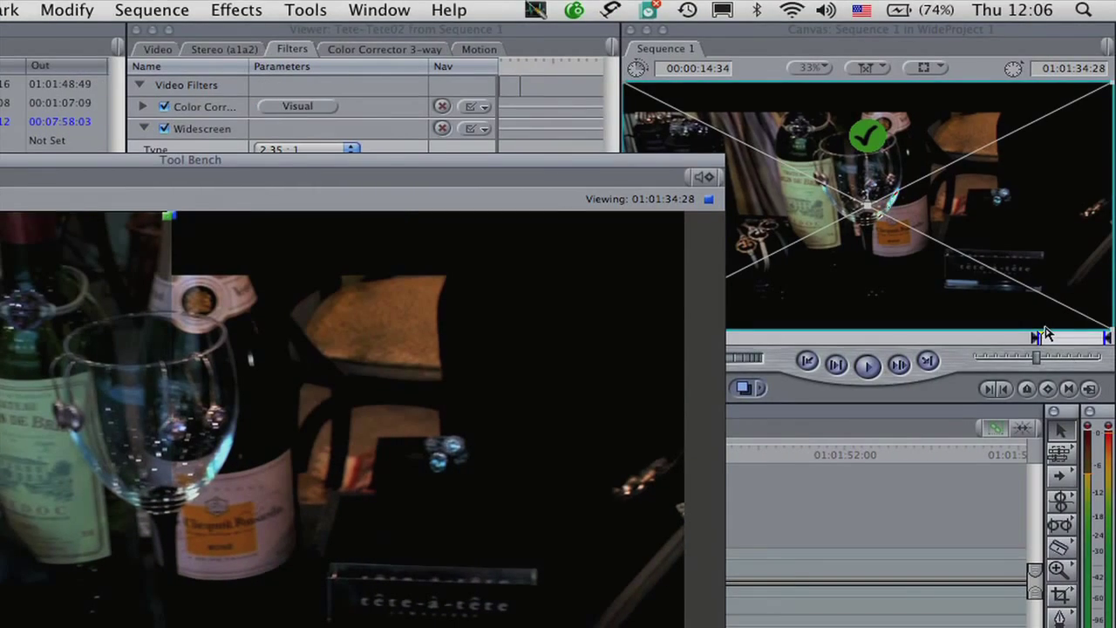
left_click(1047, 319)
left_click(1055, 326)
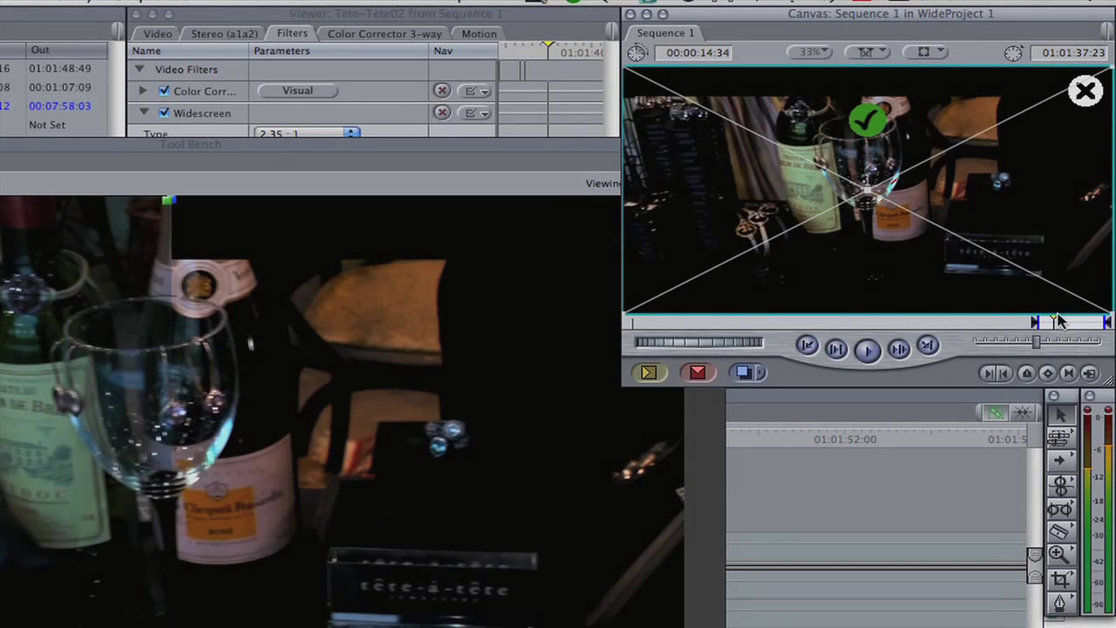
left_click_drag(1057, 321, 1066, 323)
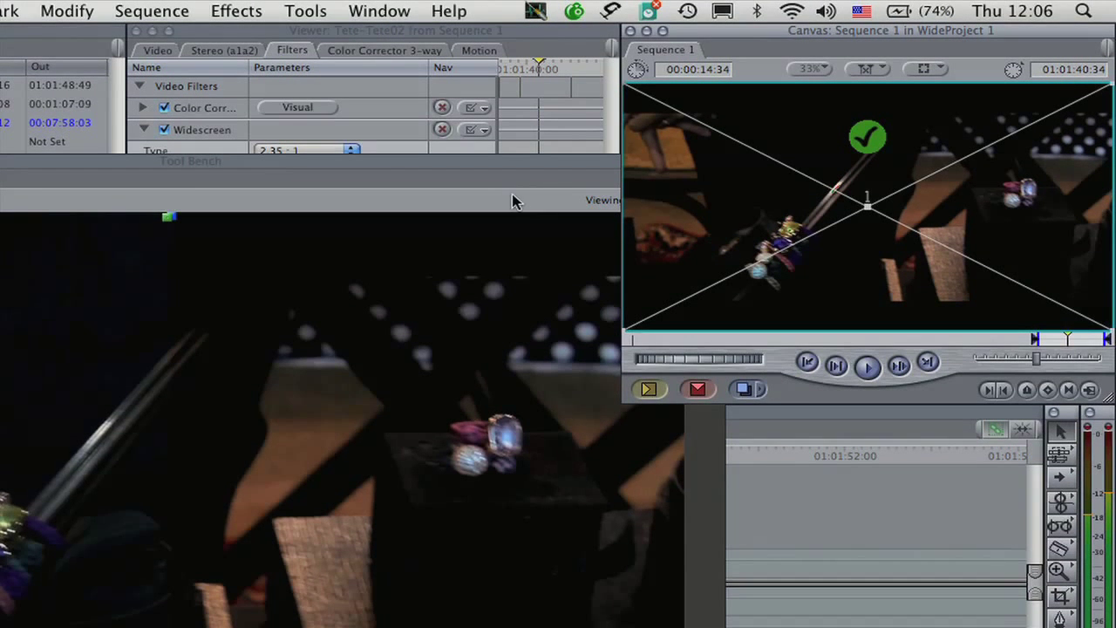
left_click_drag(512, 172, 509, 211)
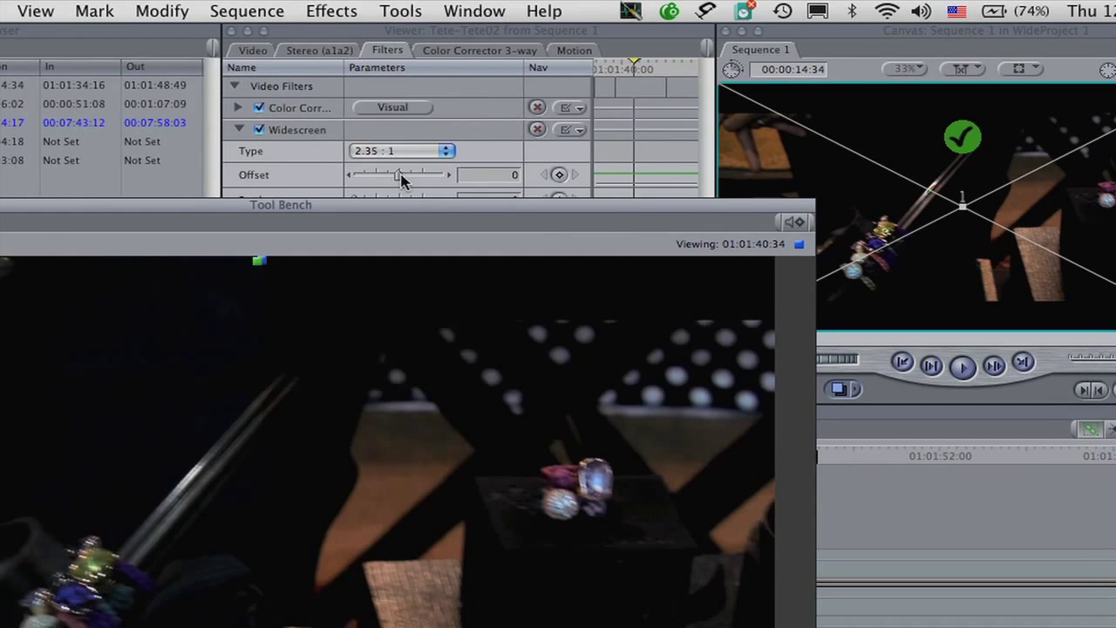
Adjust the Widescreen filter's Offset to 33 to reframe the Tete-Tete02 image inside the 2.35:1 matte
left_click_drag(304, 175, 306, 176)
left_click_drag(440, 177, 536, 179)
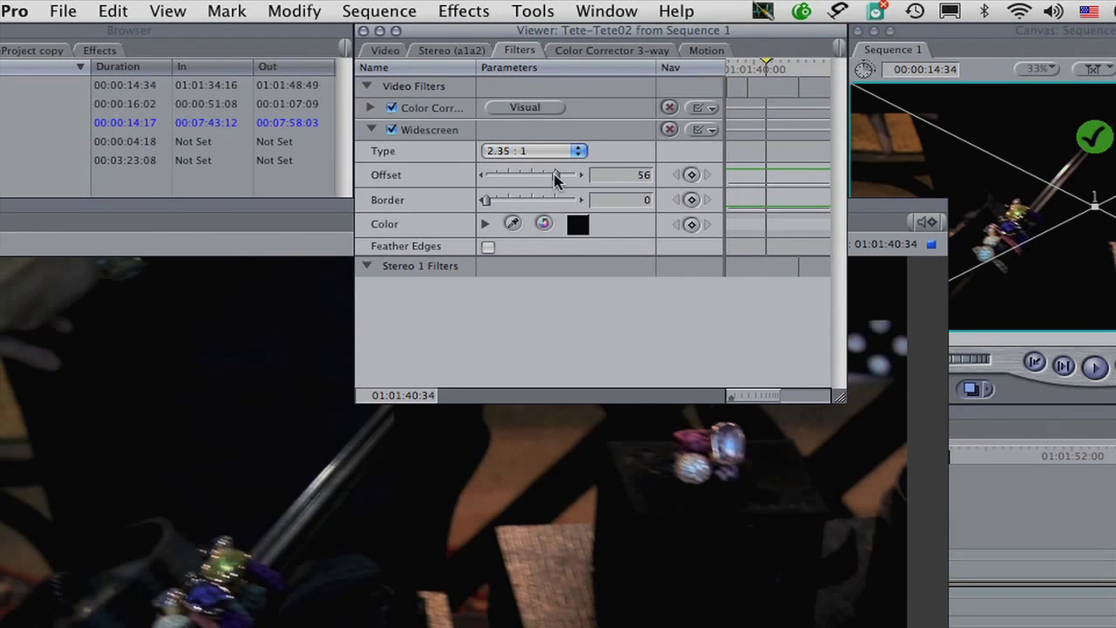
left_click_drag(555, 179, 556, 178)
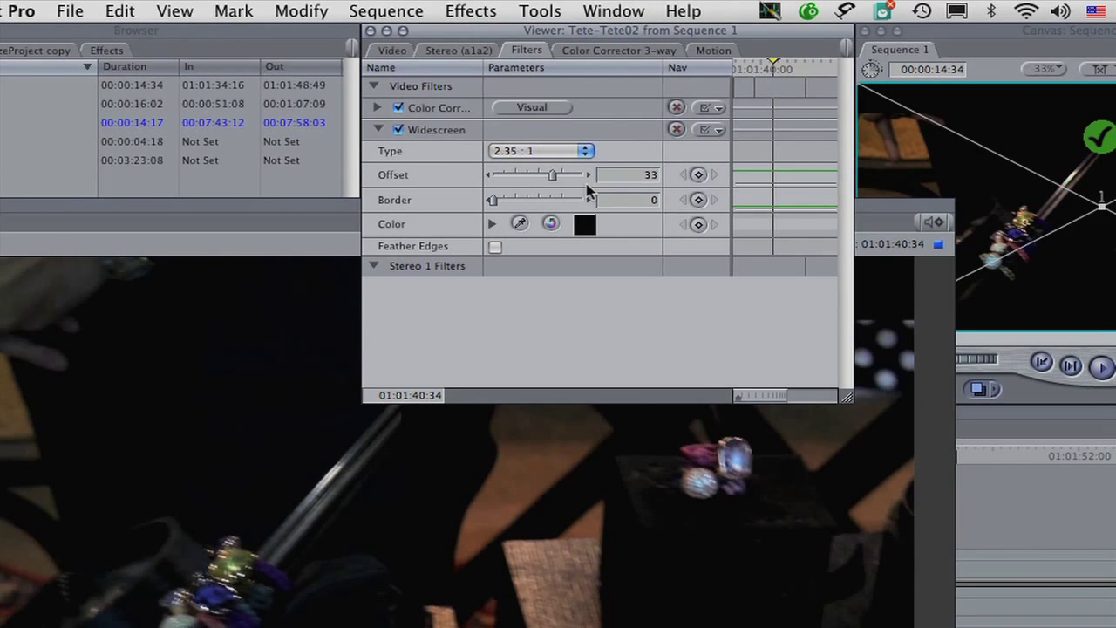
Compare the two frames by shifting the Frame Viewer's split divider, moving its window up for a clearer view, and close the viewer
left_click(341, 206)
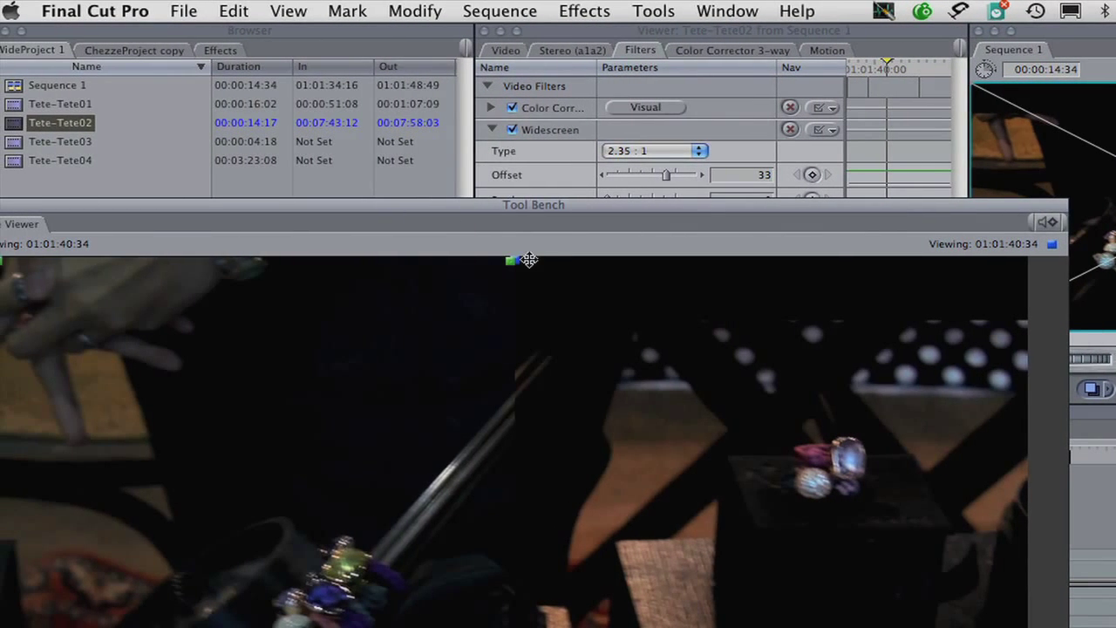
left_click_drag(529, 259, 669, 253)
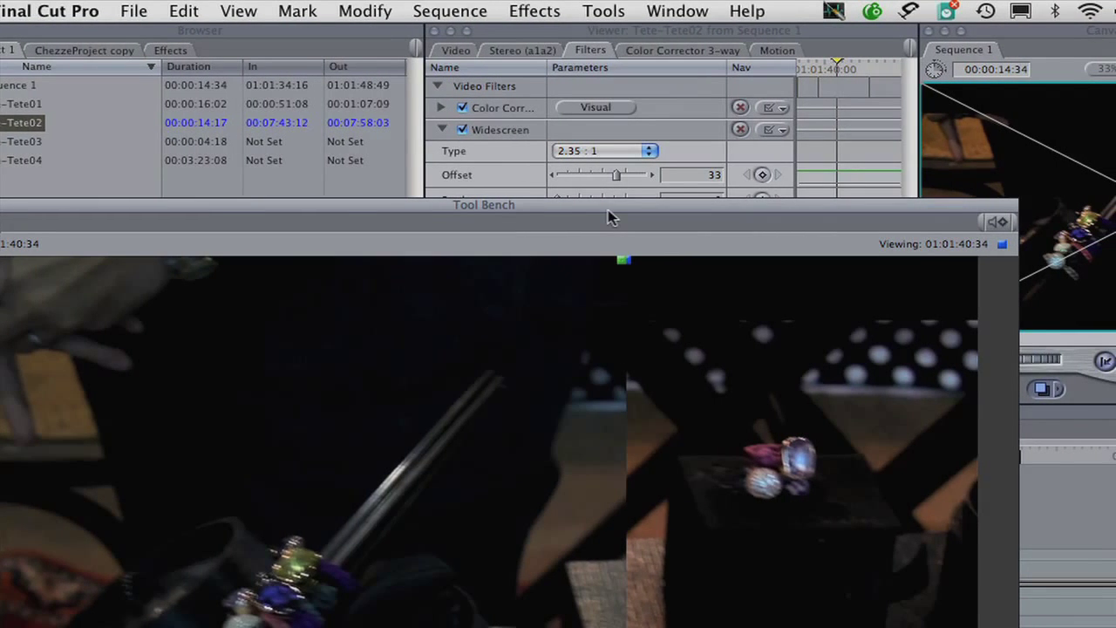
left_click_drag(631, 207, 601, 183)
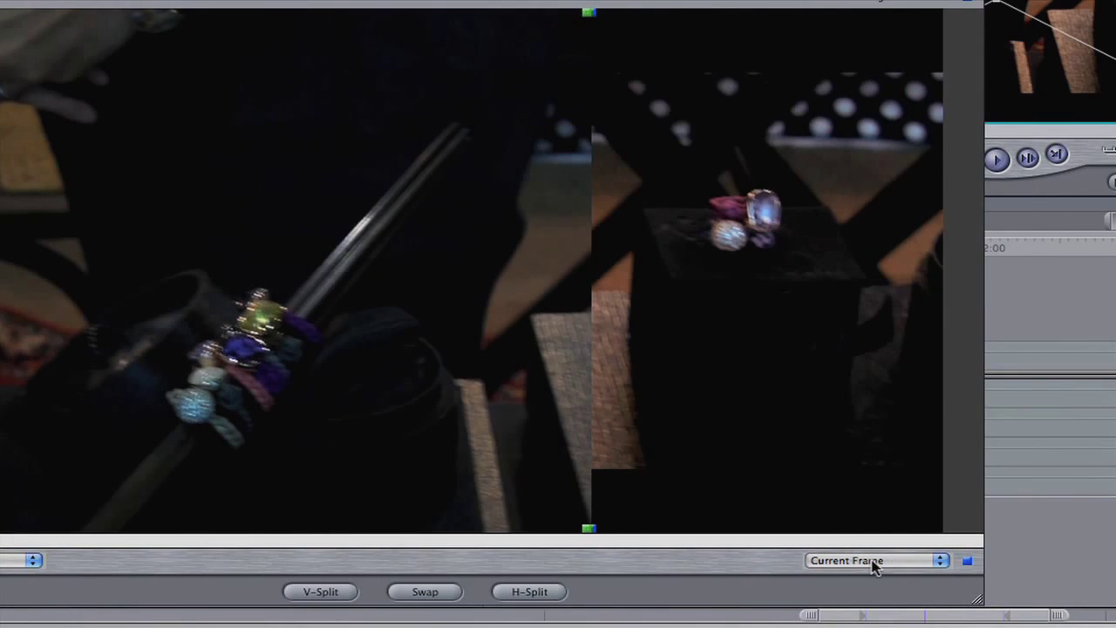
left_click(1112, 561)
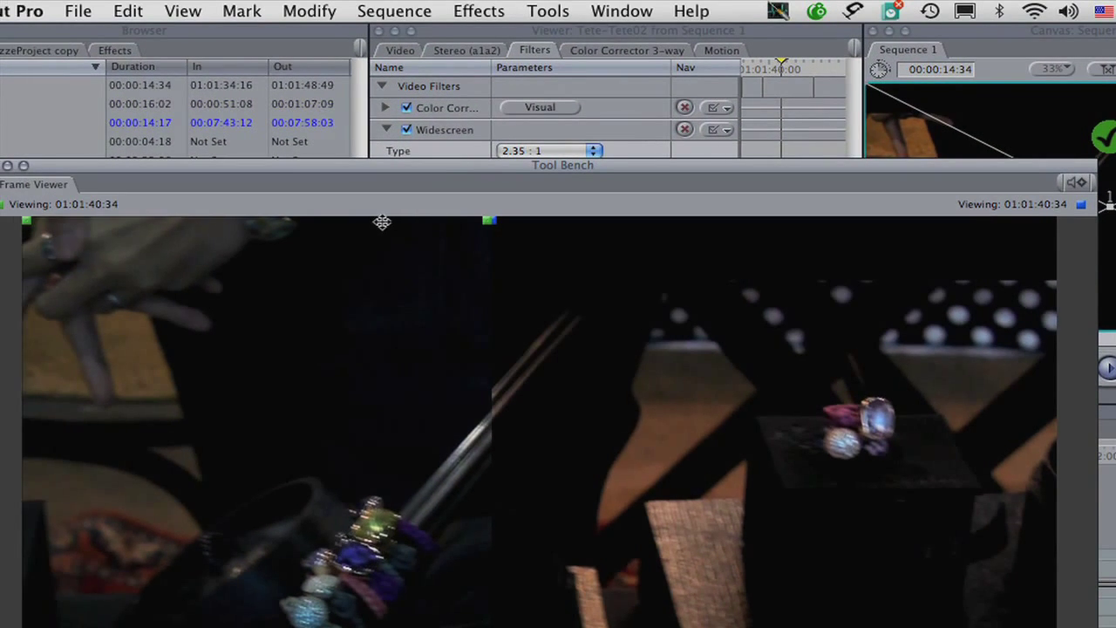
left_click_drag(489, 220, 395, 201)
left_click_drag(650, 201, 492, 200)
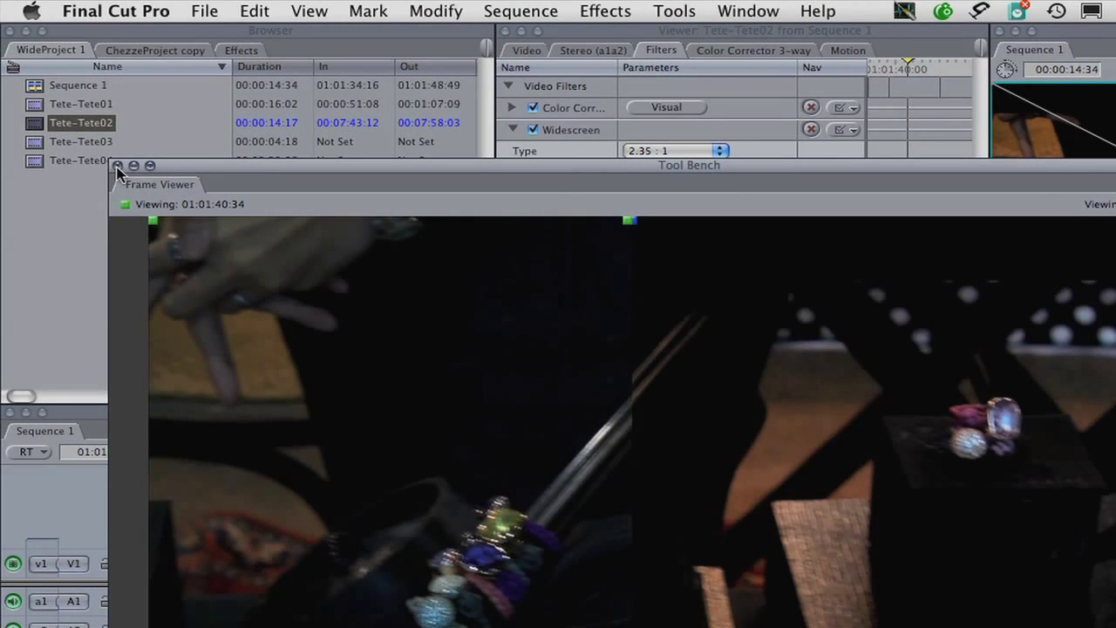
left_click(117, 166)
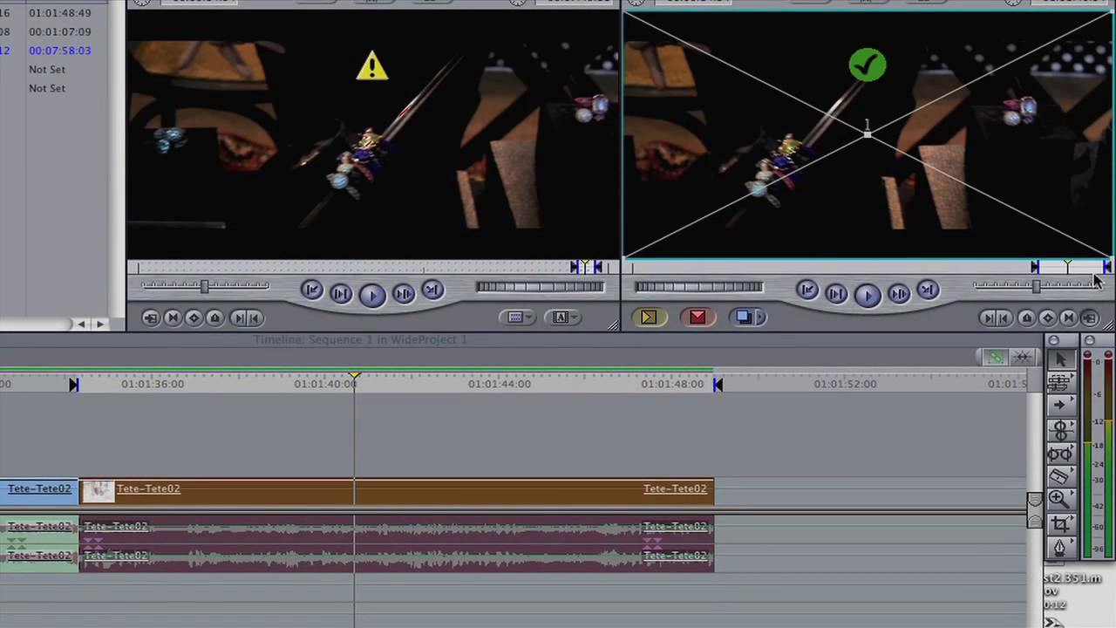
Match the current sequence frame to its unfiltered source in the Viewer and scrub the timeline to compare the images
left_click(1090, 318)
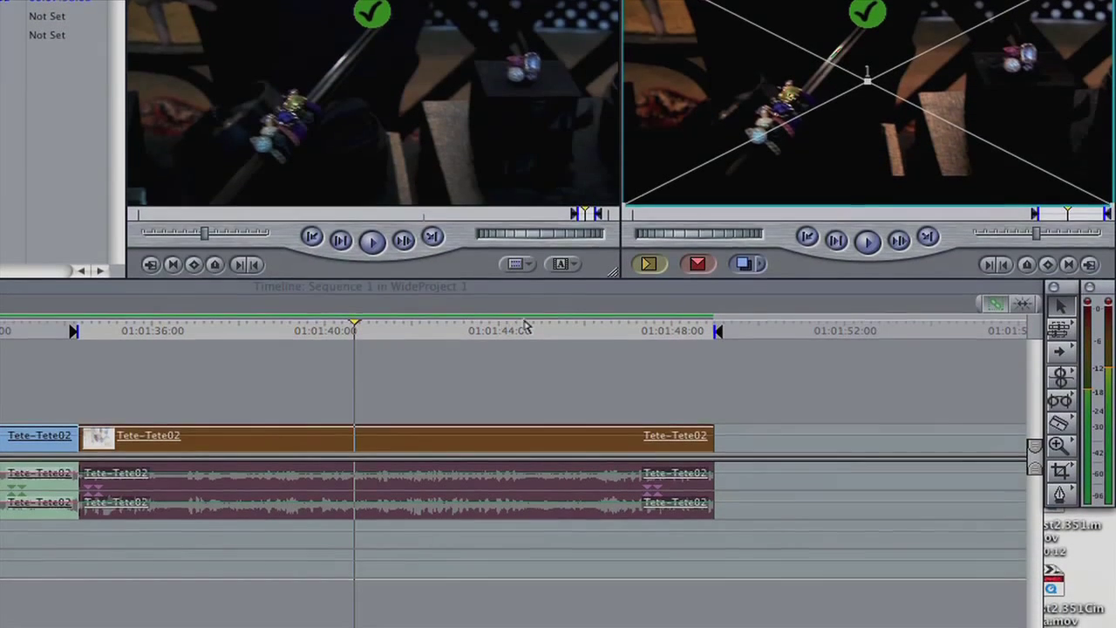
left_click(512, 381)
left_click_drag(571, 320, 443, 320)
left_click_drag(531, 314, 473, 321)
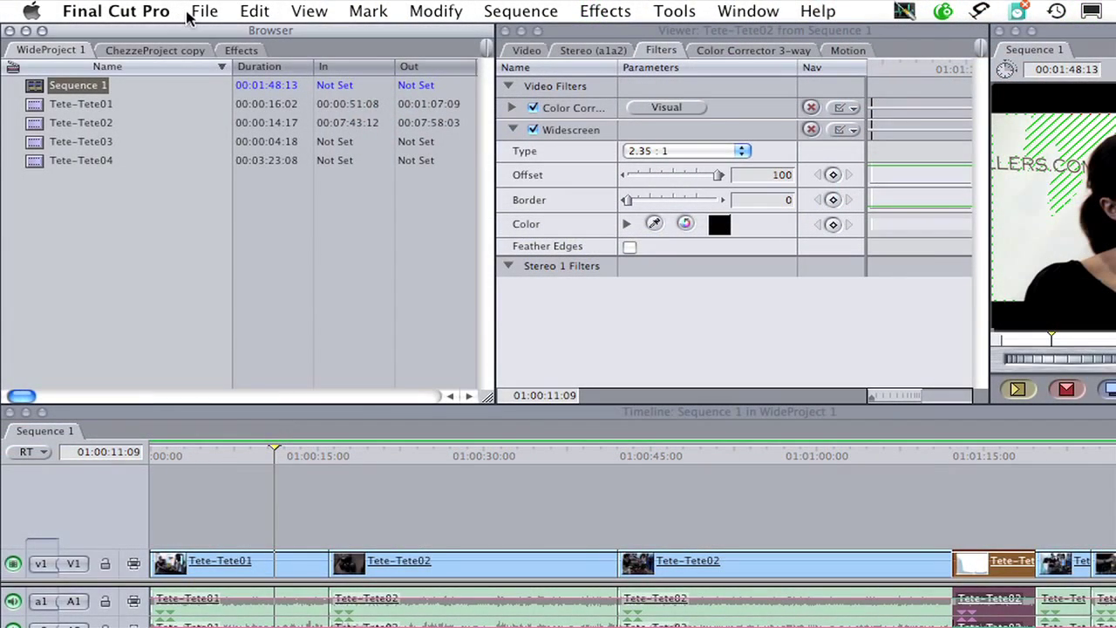
Export Sequence 1 as a QuickTime movie to Mac HD using Current Settings with audio and video included
left_click(192, 12)
mouse_move(261, 320)
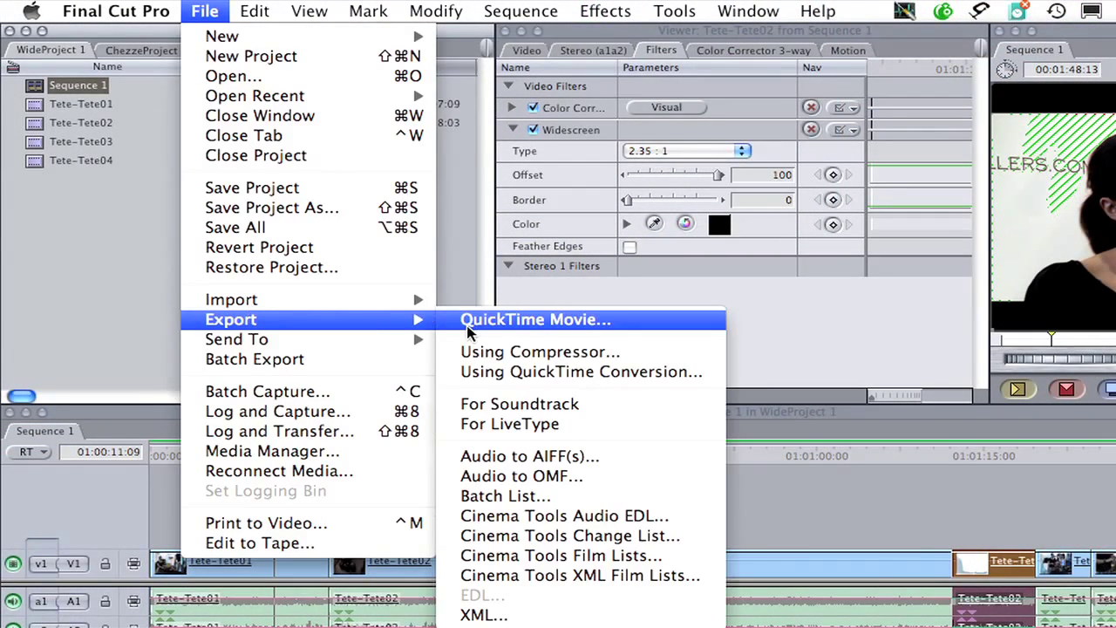
left_click(476, 326)
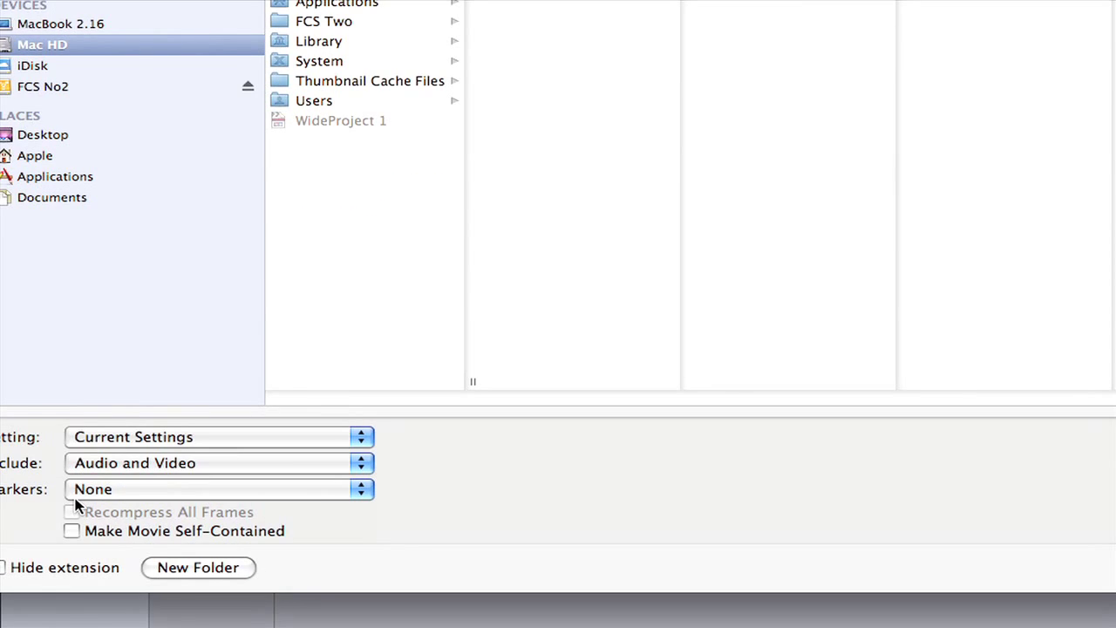
left_click(94, 417)
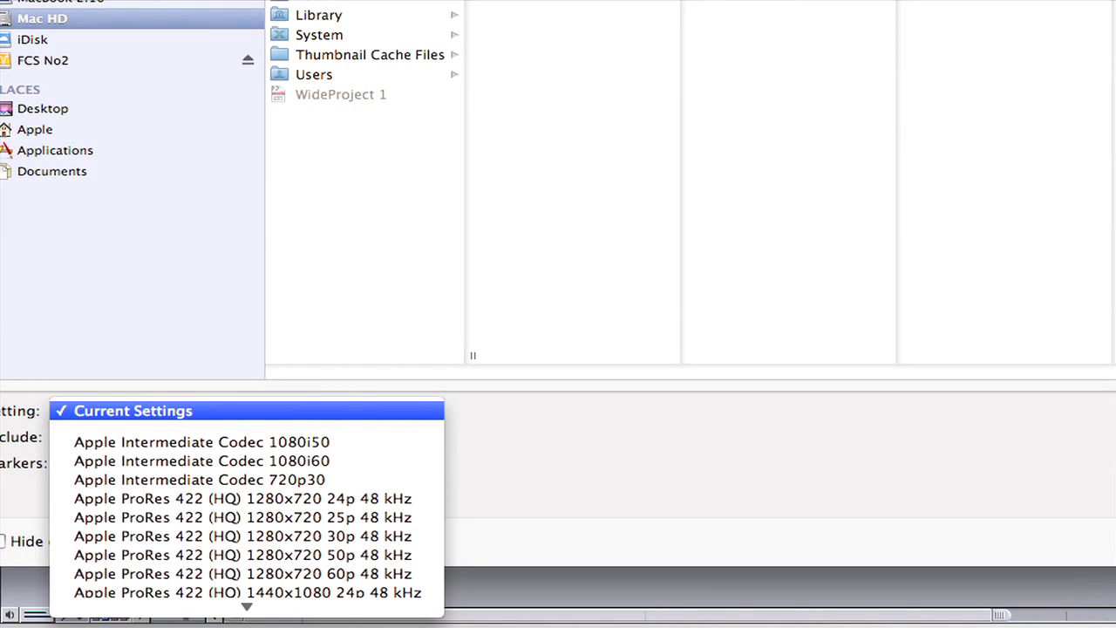
key("Escape")
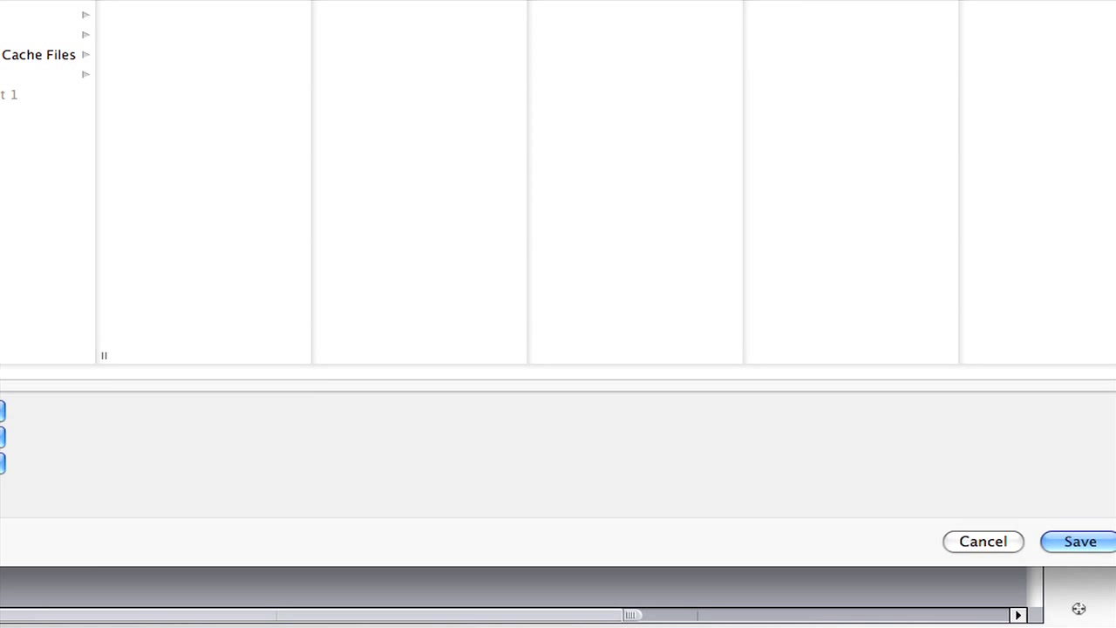
left_click(1080, 541)
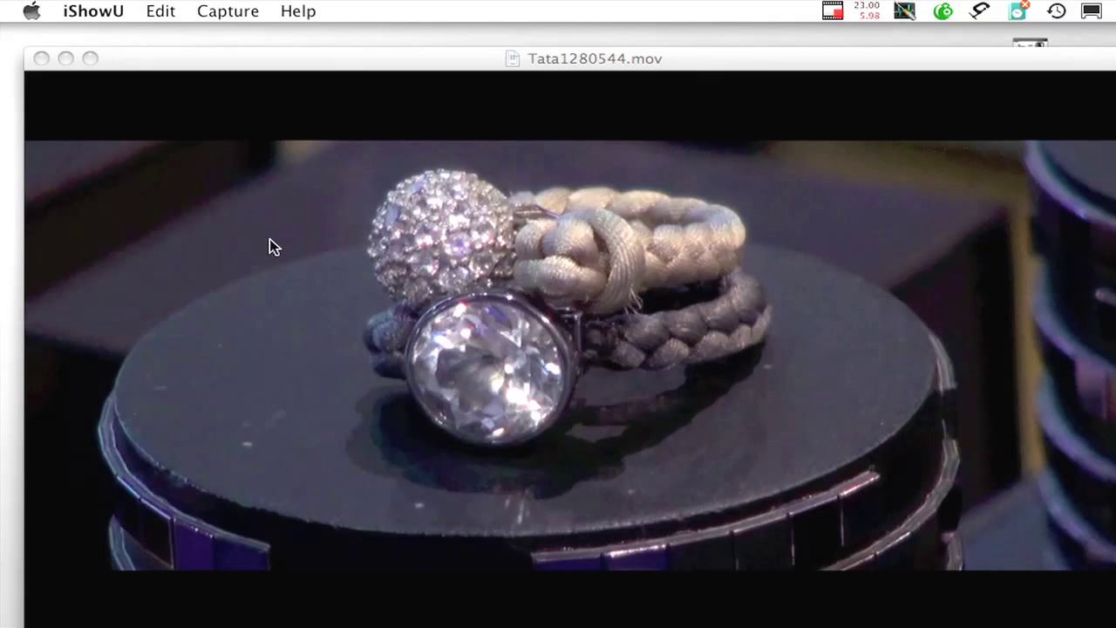
Switch to QuickTime Player and play the opening of Tata1280544.mov, pausing it after a few seconds
left_click(272, 244)
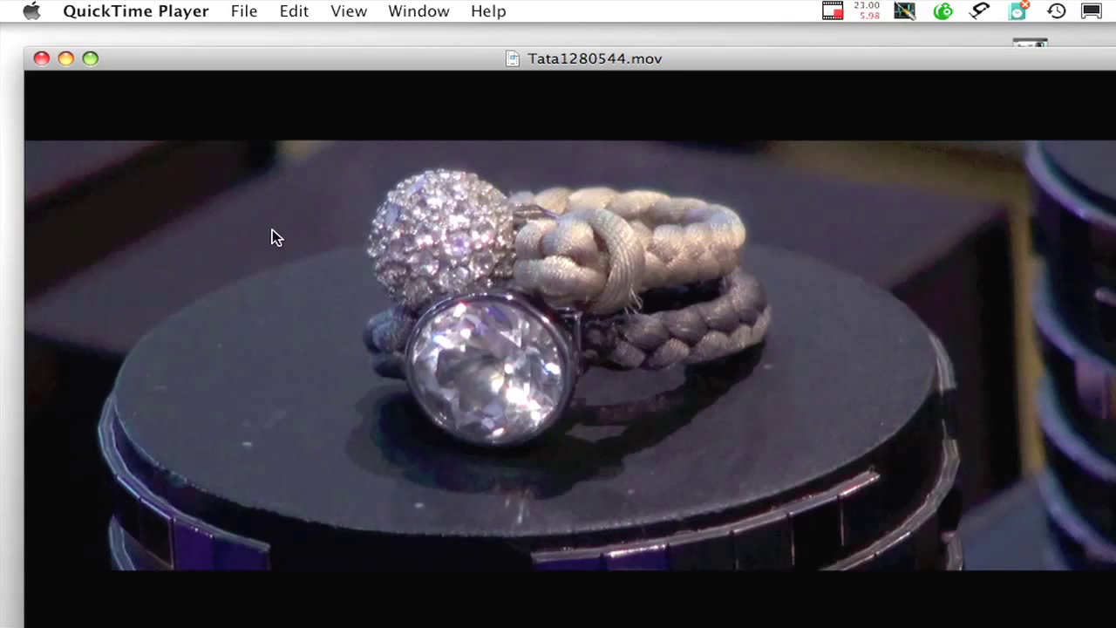
left_click(248, 12)
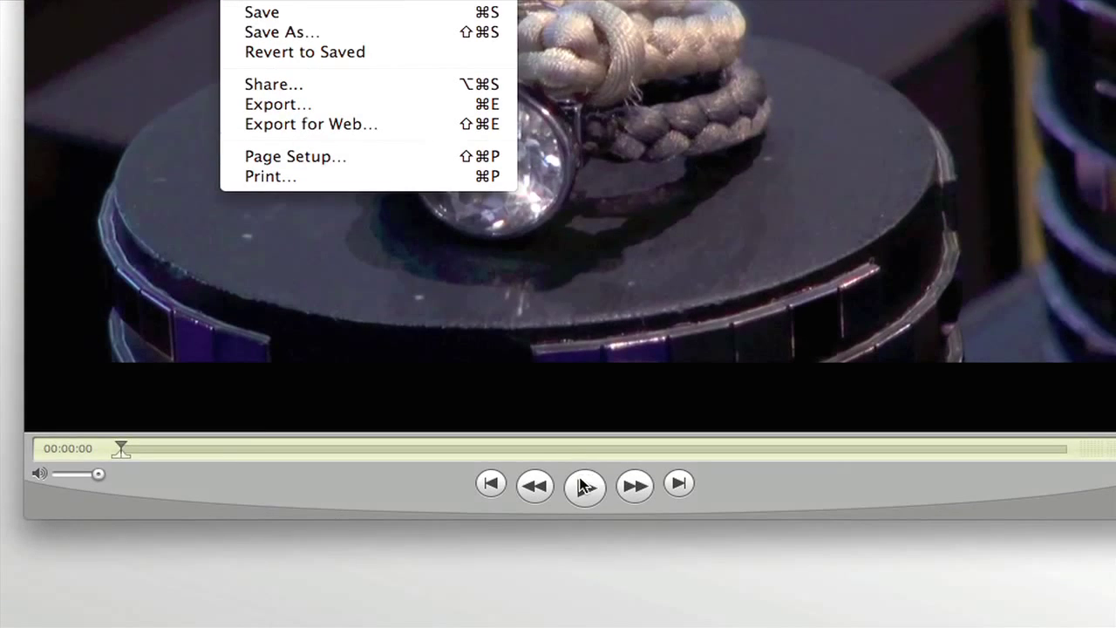
left_click(567, 484)
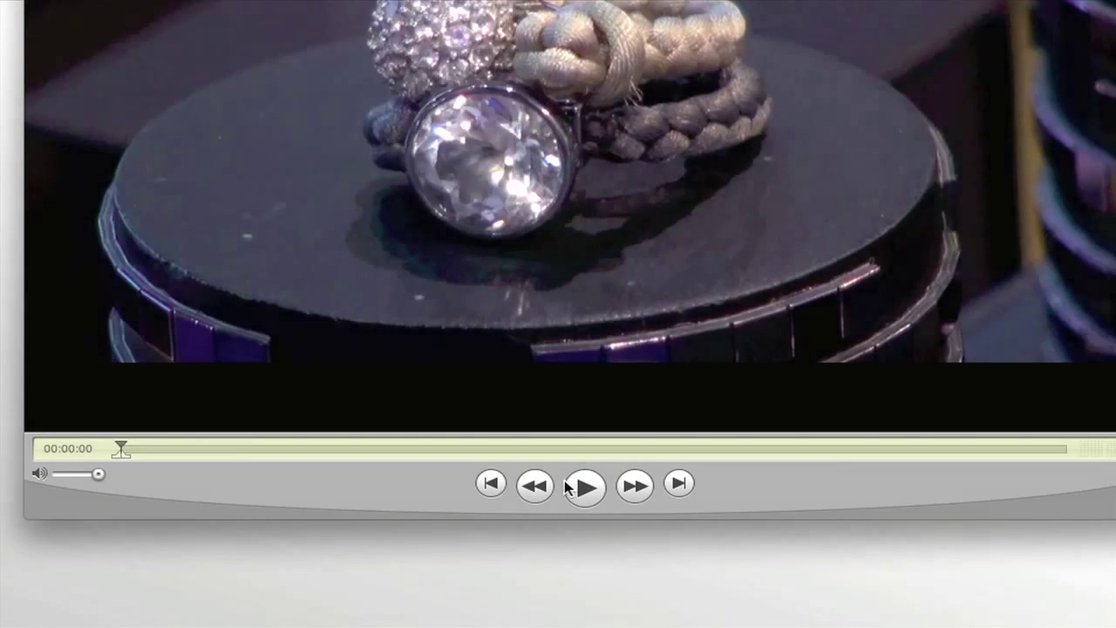
left_click(573, 488)
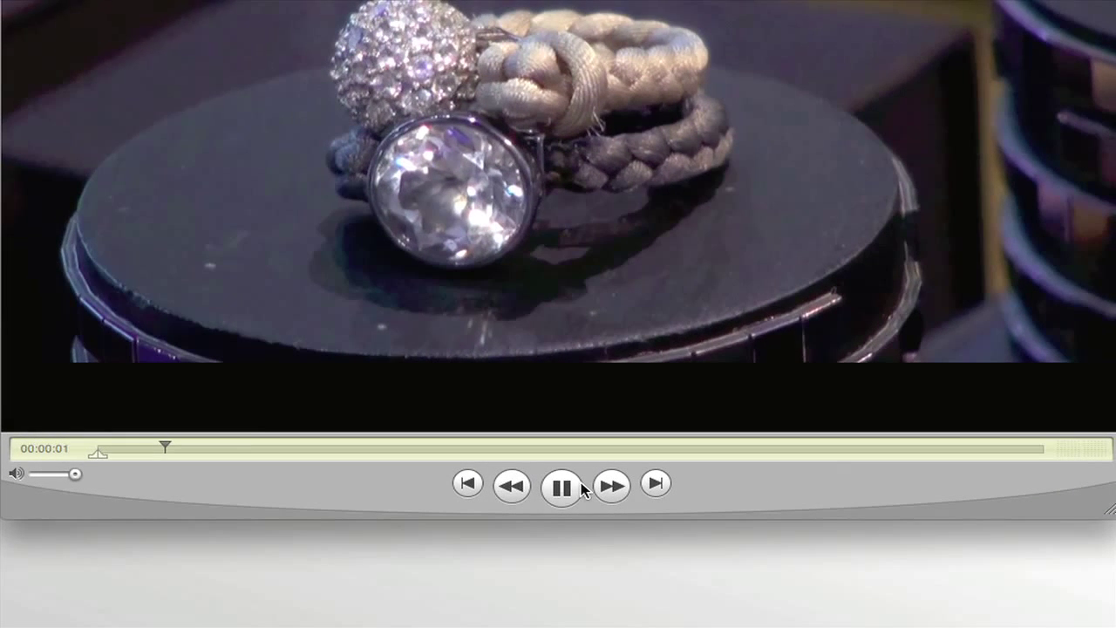
key("space")
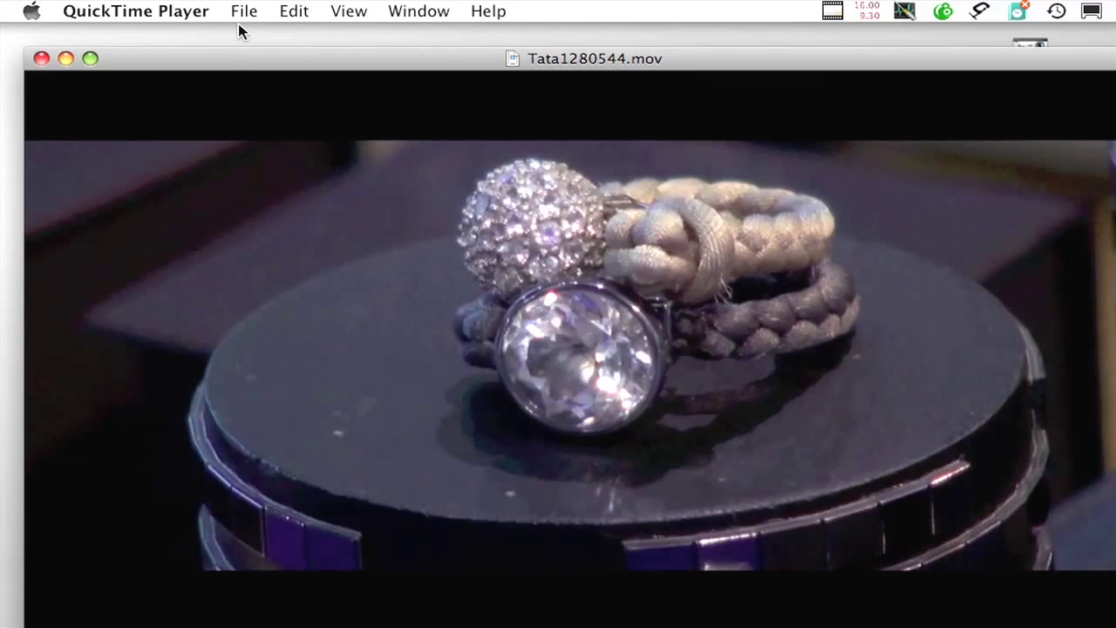
Start an export of Tata1280544.mov as Movie to QuickTime Movie with the LAN/Intranet preset
left_click(244, 10)
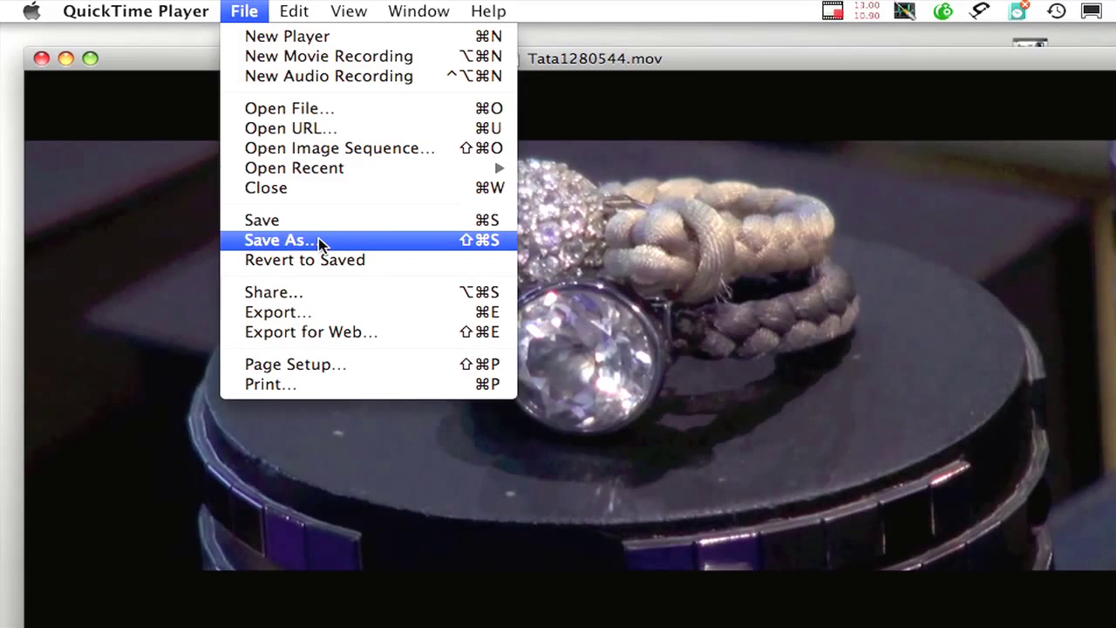
left_click(207, 17)
left_click(249, 12)
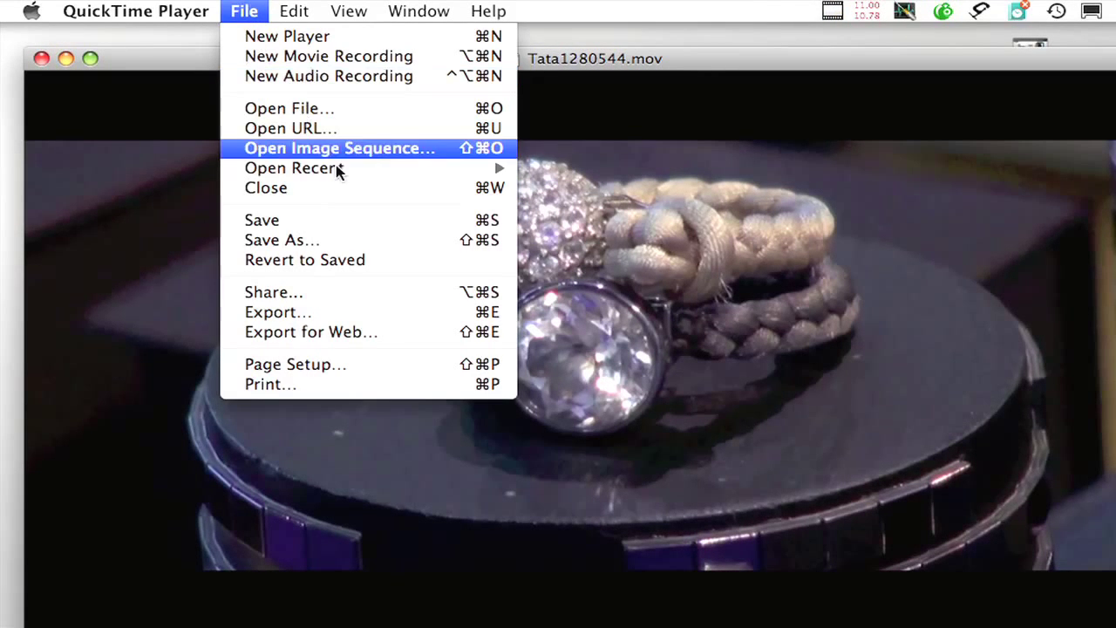
left_click(397, 311)
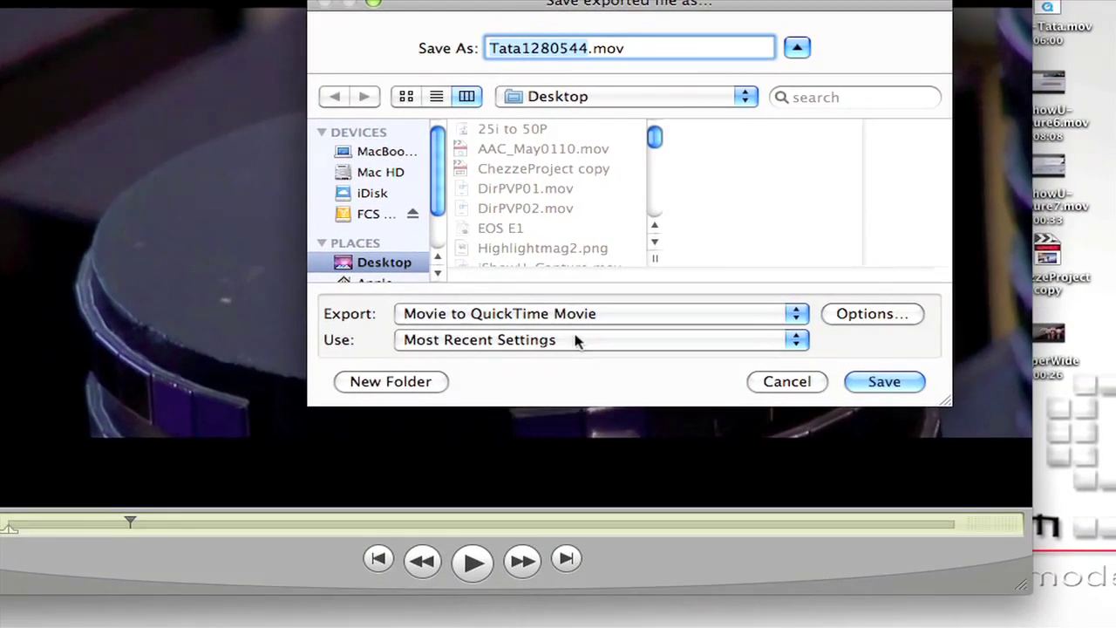
left_click(575, 340)
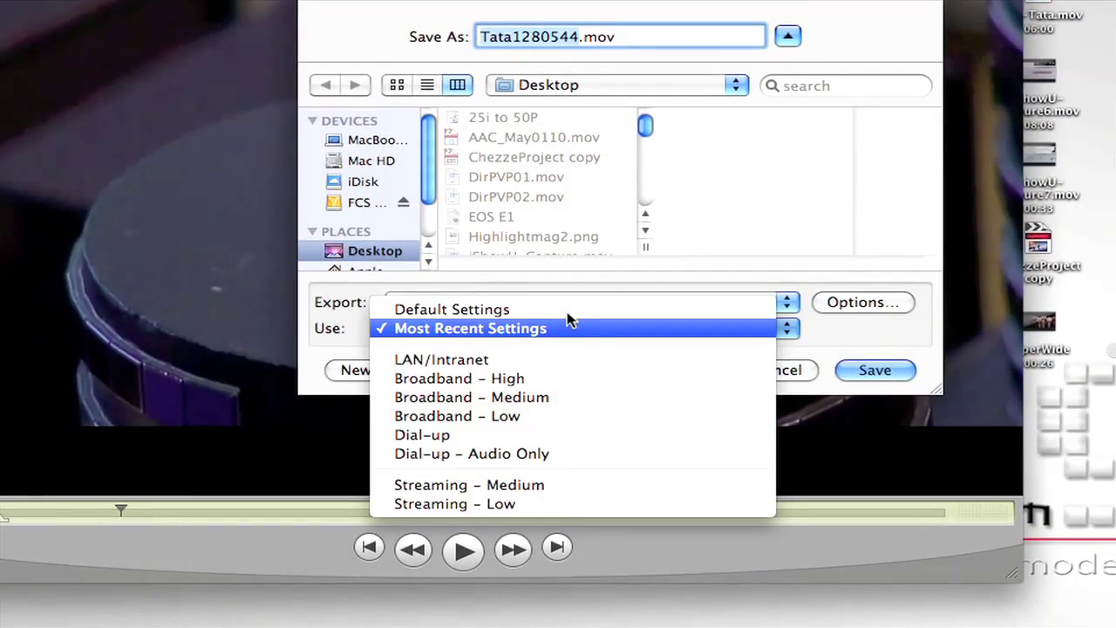
left_click(579, 368)
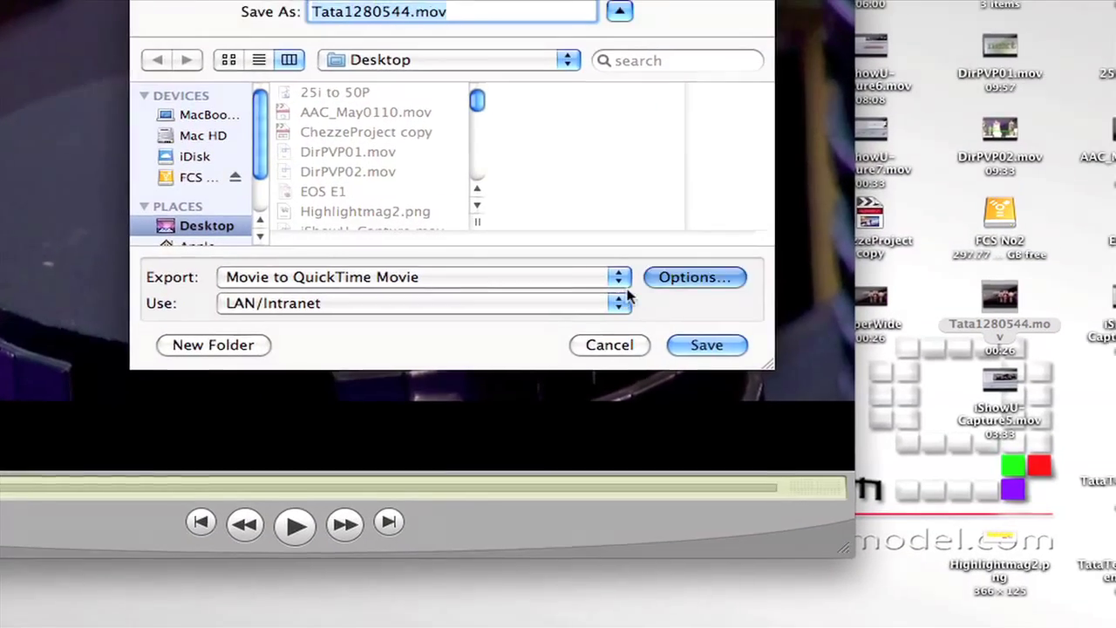
In the export options, set the video size to custom dimensions of 1280 x 544
left_click(853, 265)
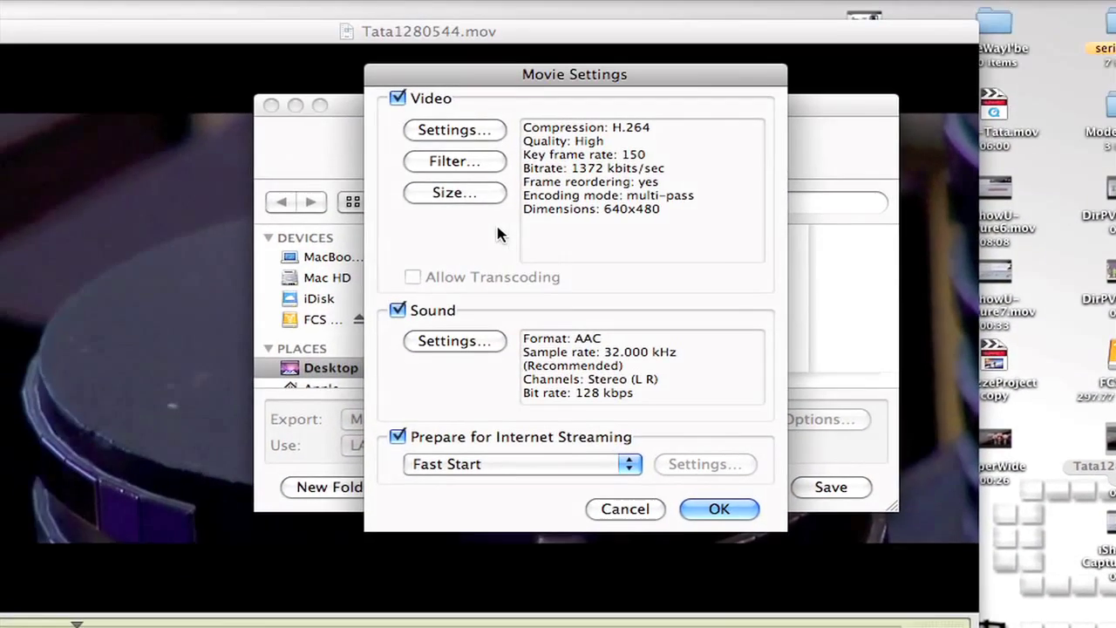
left_click(292, 62)
left_click(569, 188)
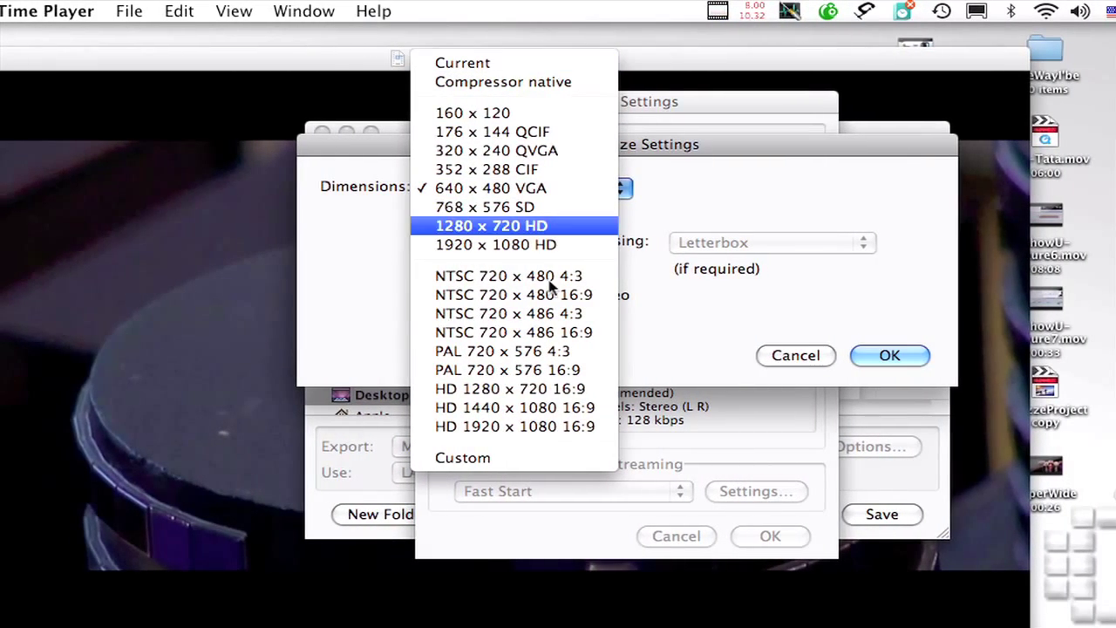
left_click(546, 457)
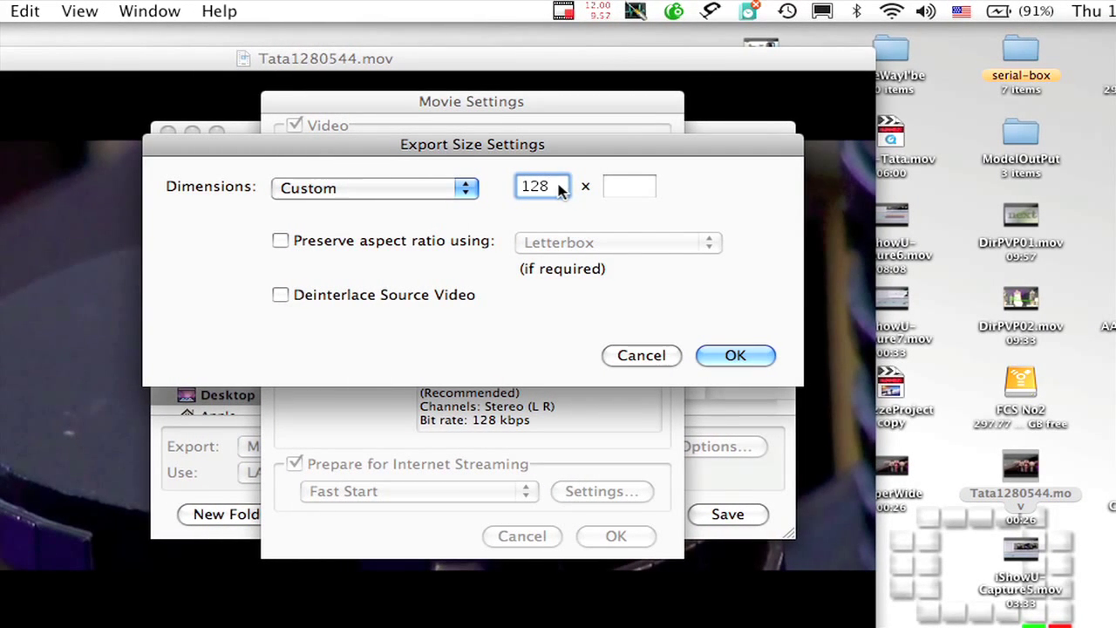
left_click(608, 188)
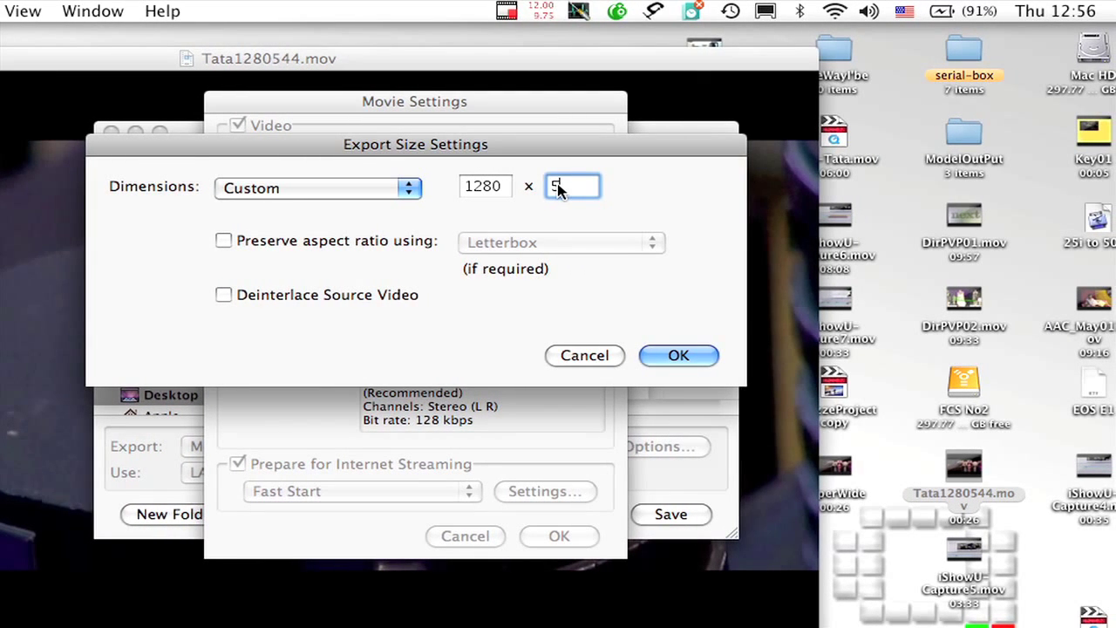
Preserve the aspect ratio using Crop, enable deinterlacing of the source video, and accept the size and movie settings
left_click(429, 242)
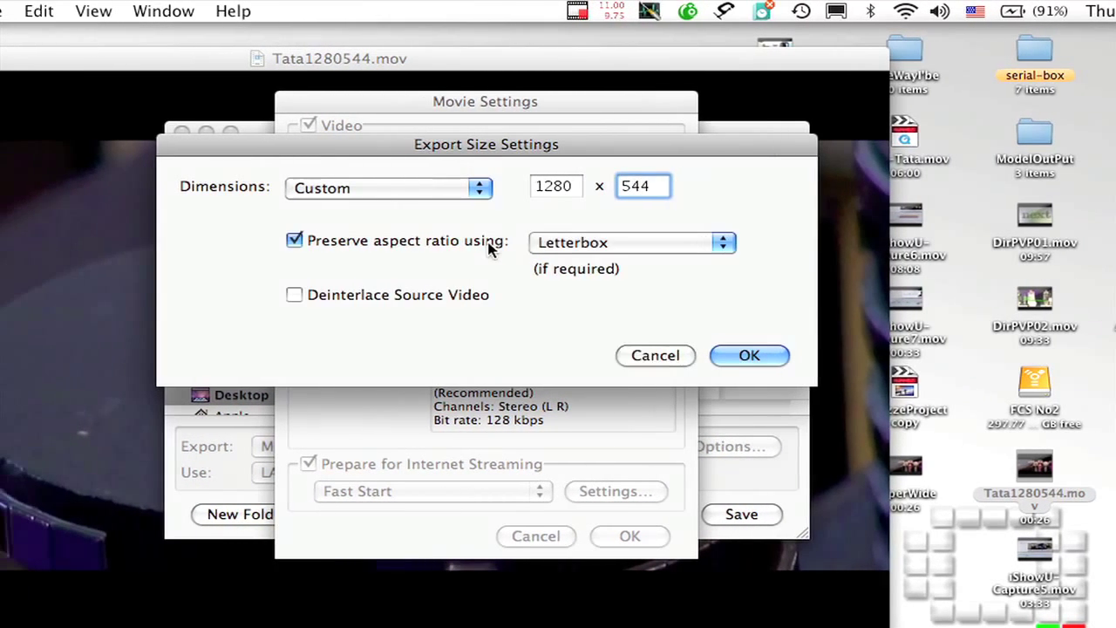
left_click(471, 242)
left_click(565, 263)
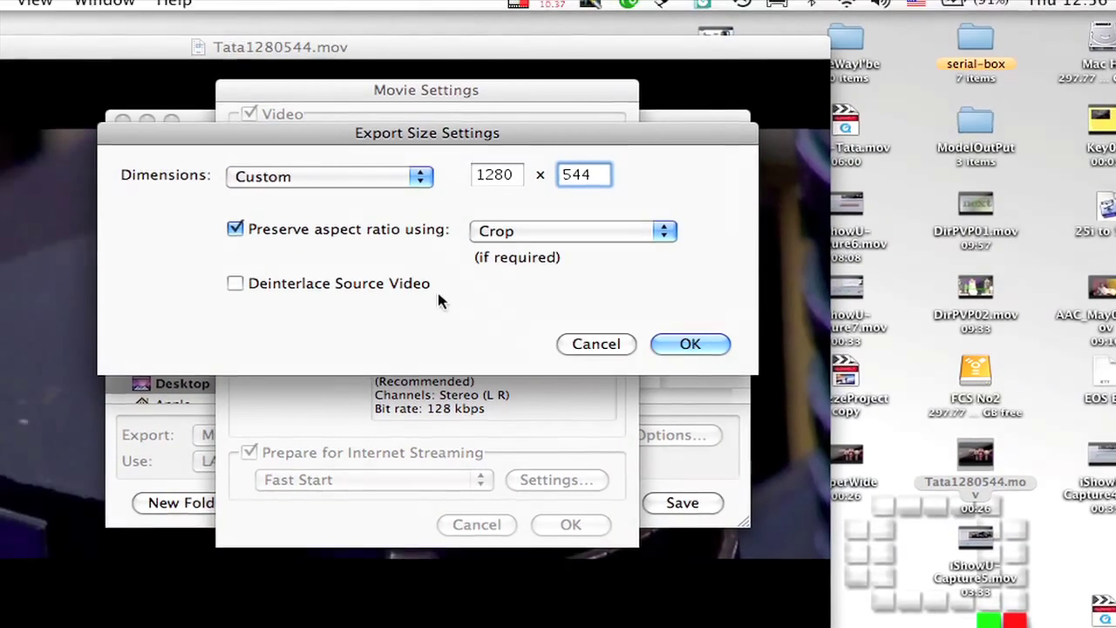
left_click(434, 289)
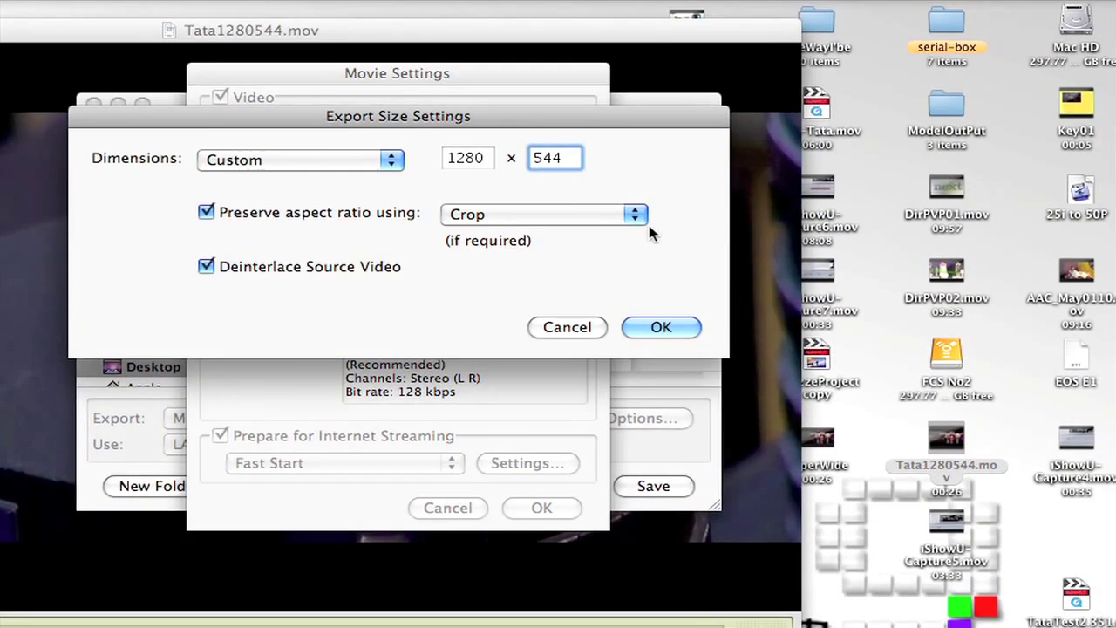
key("Return")
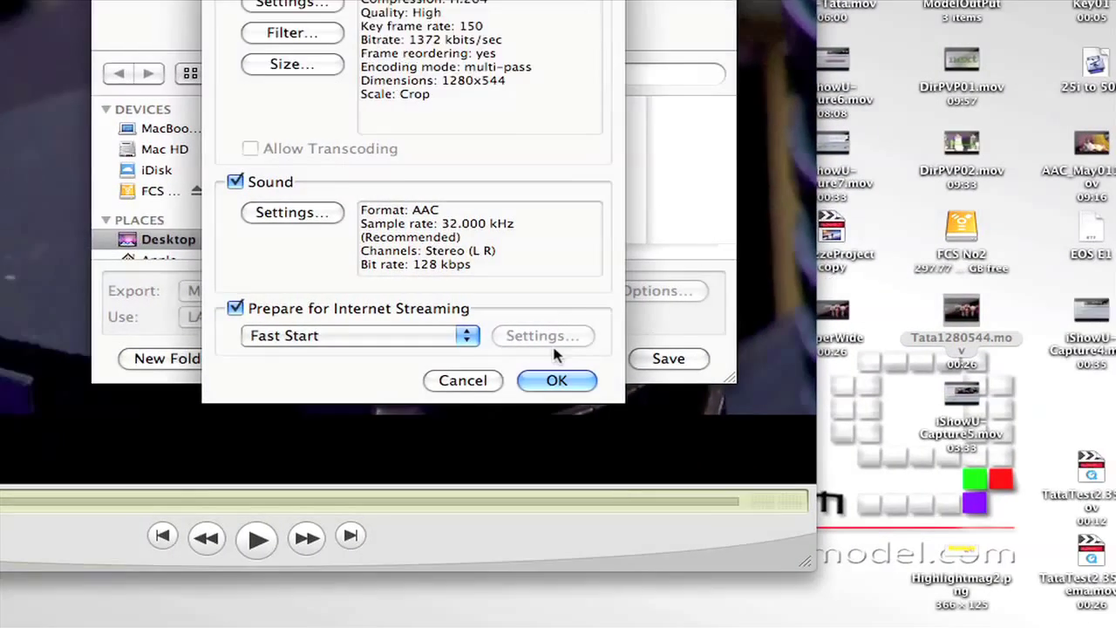
left_click(532, 448)
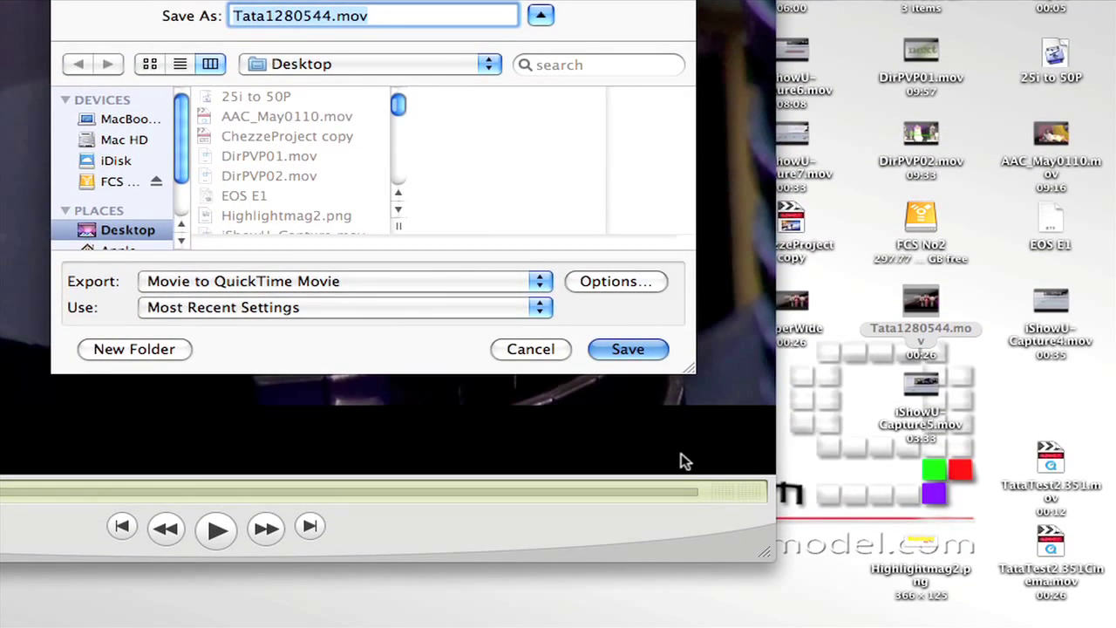
Save the export to the Desktop as Tata.mov instead of replacing the existing Tata1280544.mov
left_click(625, 349)
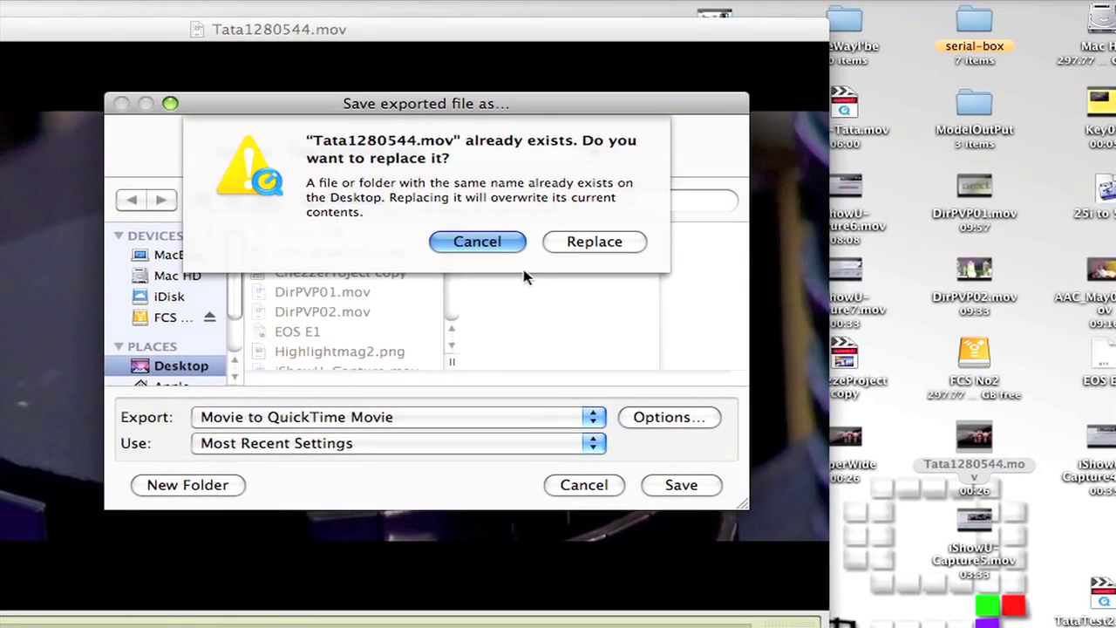
left_click(449, 105)
left_click(516, 183)
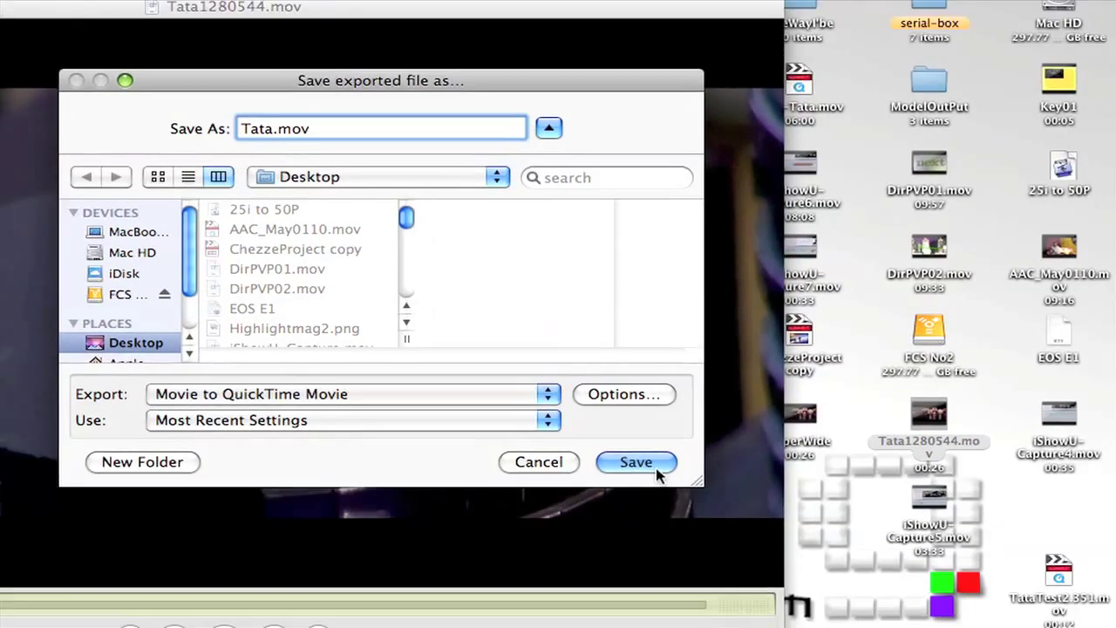
left_click(746, 514)
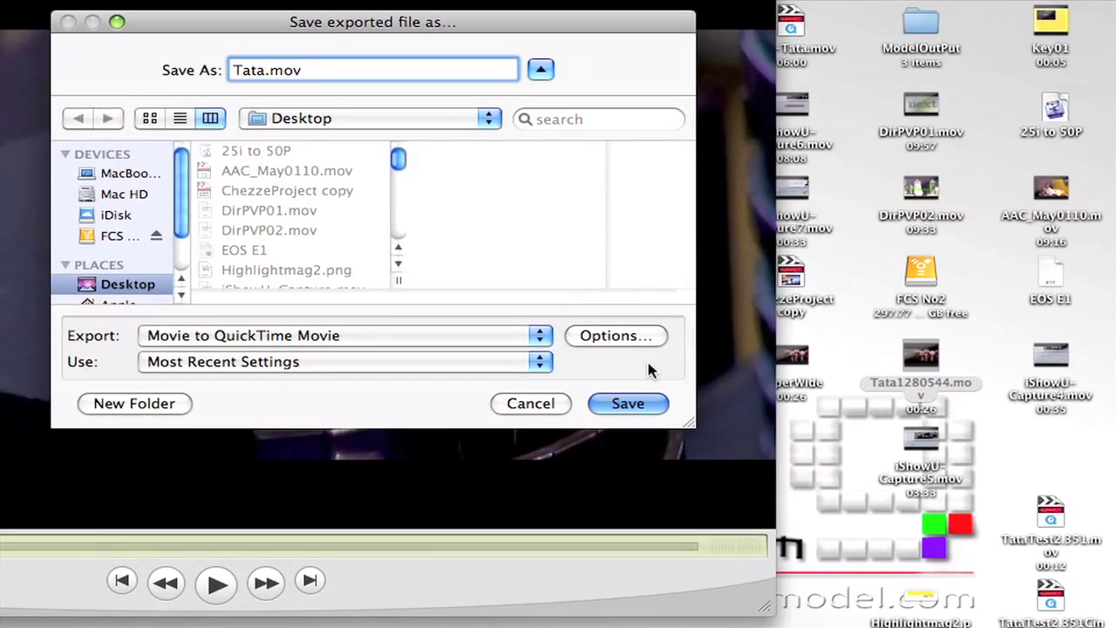